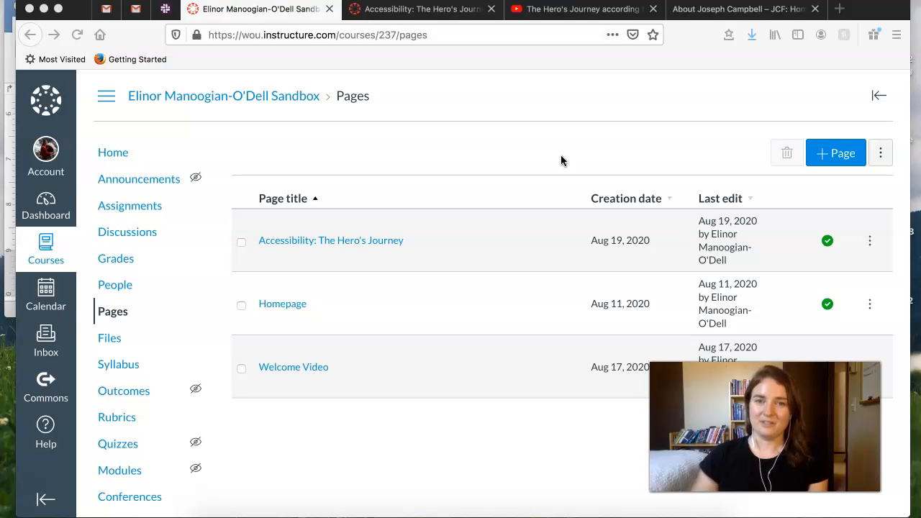
# Create a new course page and title it "Test".
pyautogui.click(576, 131)
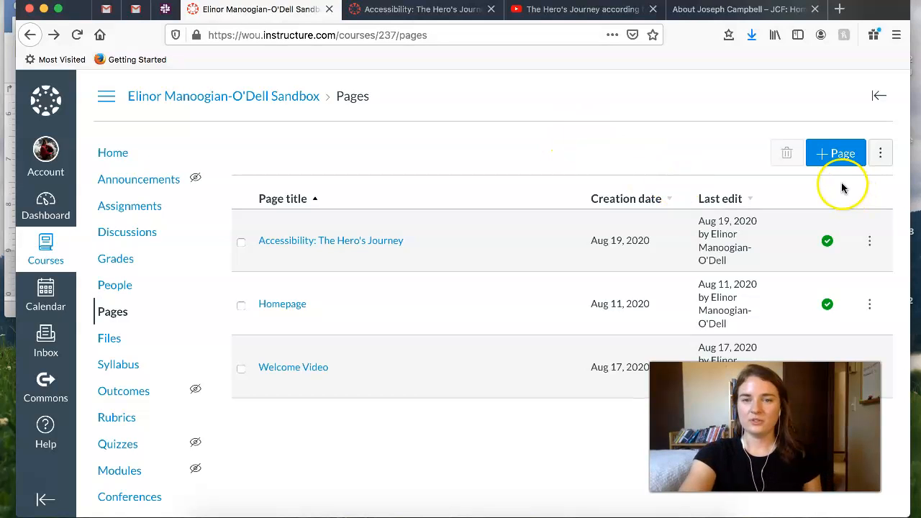
pyautogui.click(839, 160)
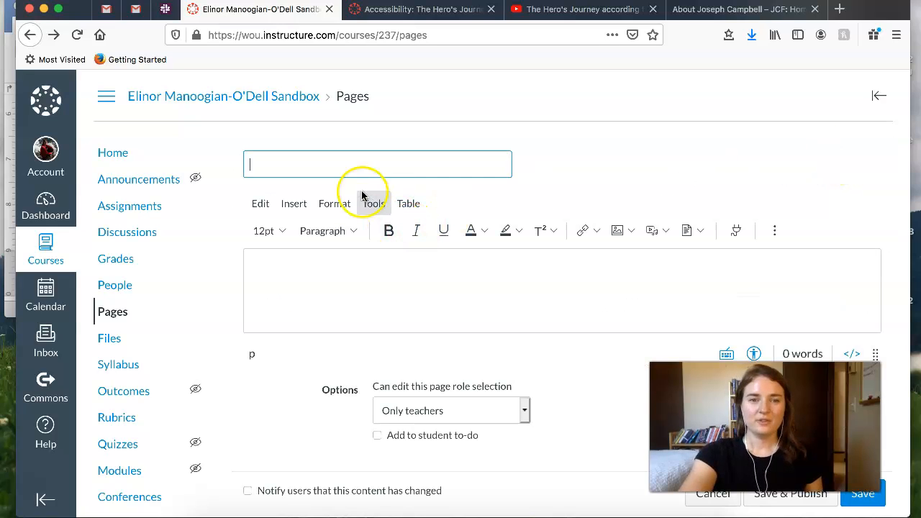
pyautogui.write('Test')
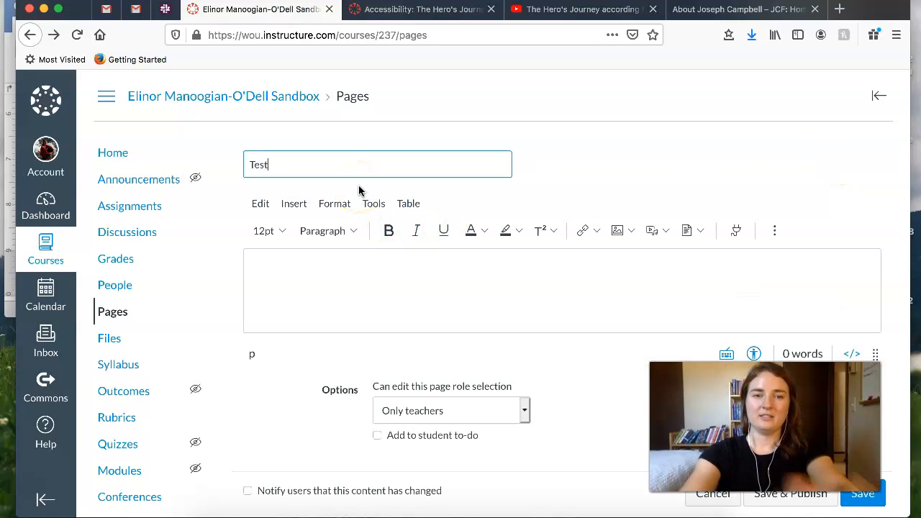
# Look over the finished "Accessibility: The Hero's Journey" page and insert the course image of the child at the bridge into the Test page's body.
pyautogui.click(432, 9)
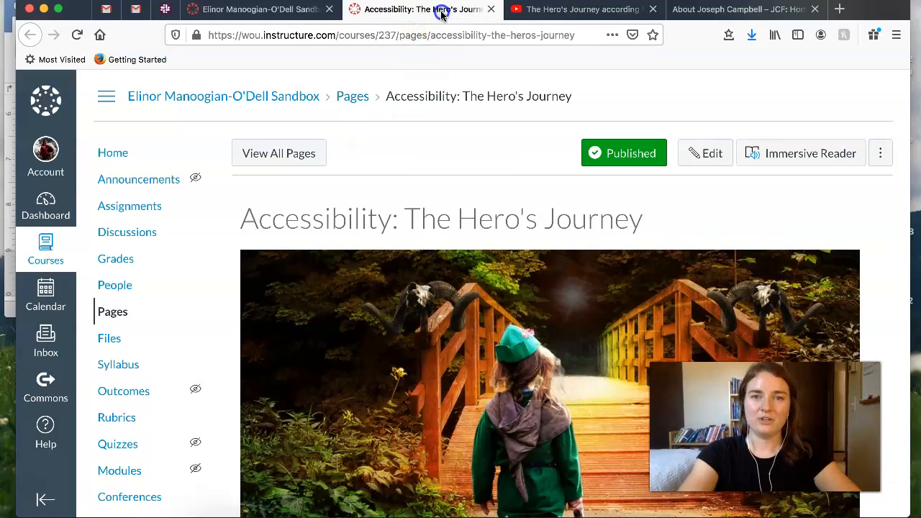
pyautogui.scroll(-20, 353, 366)
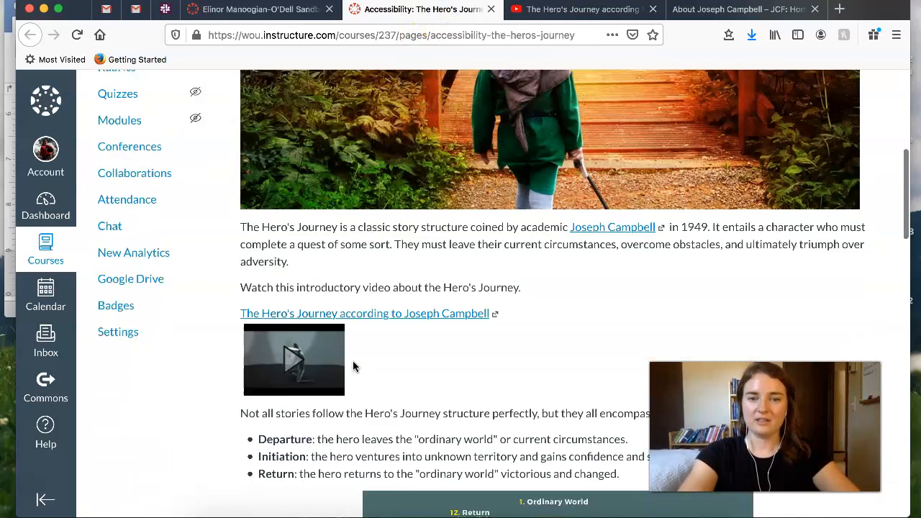
pyautogui.scroll(-12, 353, 366)
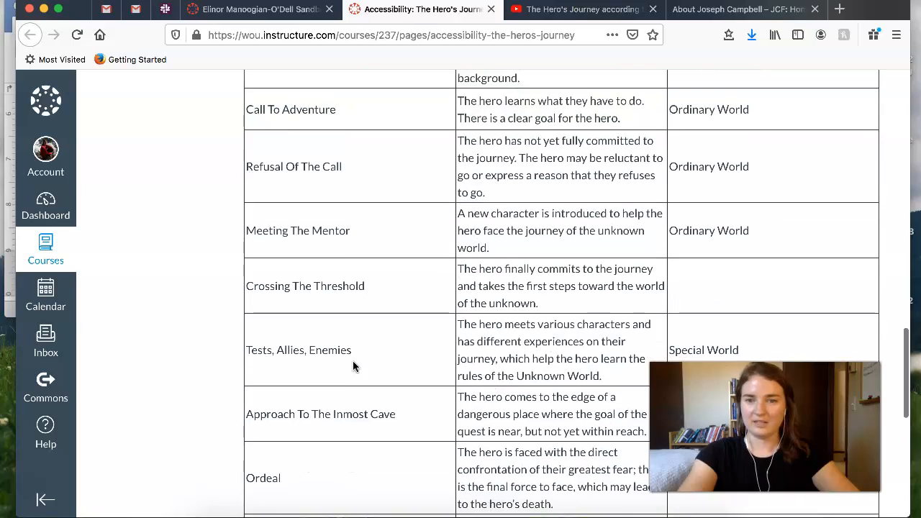
pyautogui.scroll(20, 353, 366)
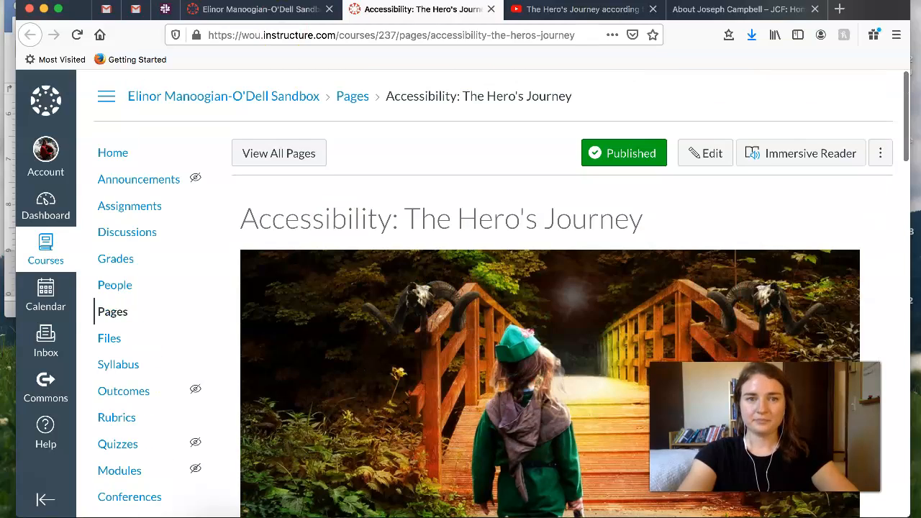
pyautogui.click(209, 9)
pyautogui.click(419, 282)
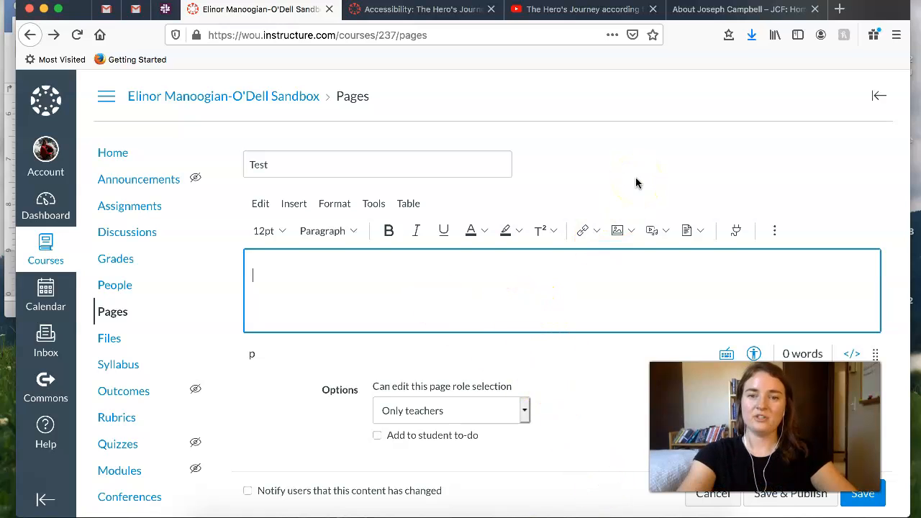
pyautogui.click(621, 230)
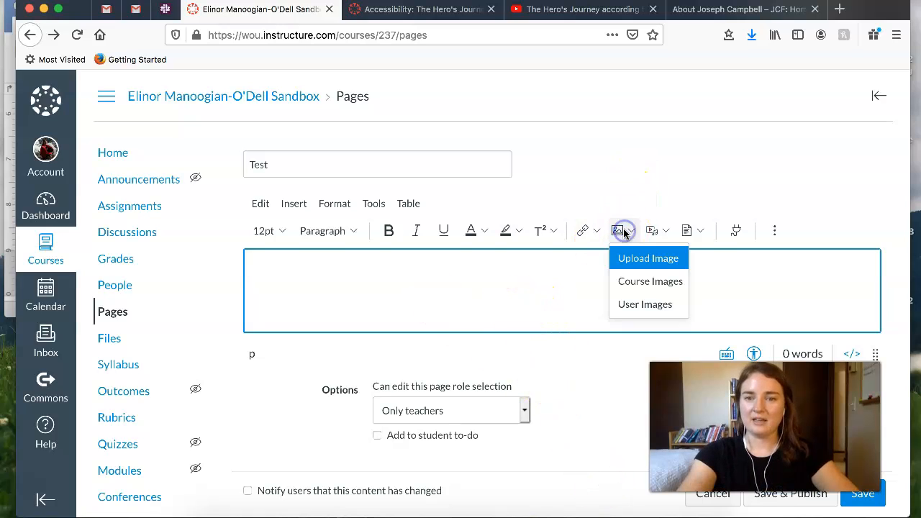
pyautogui.click(672, 285)
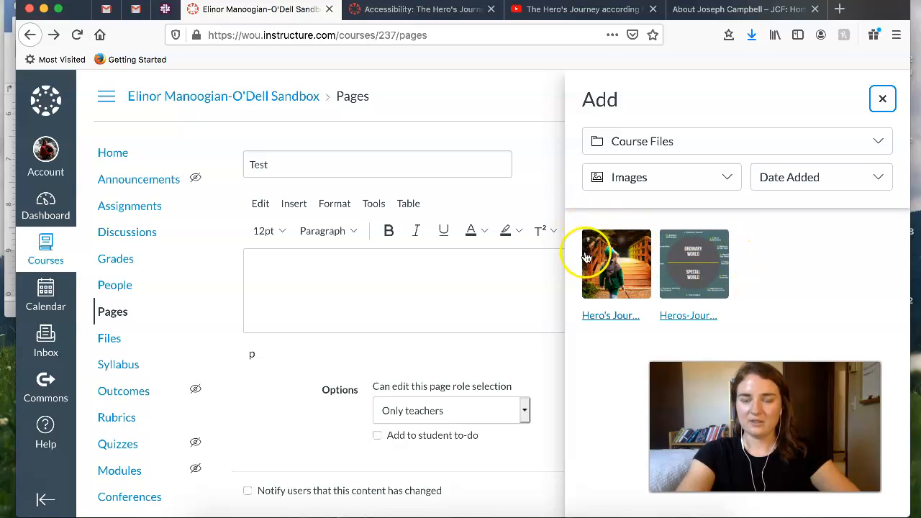
pyautogui.click(625, 274)
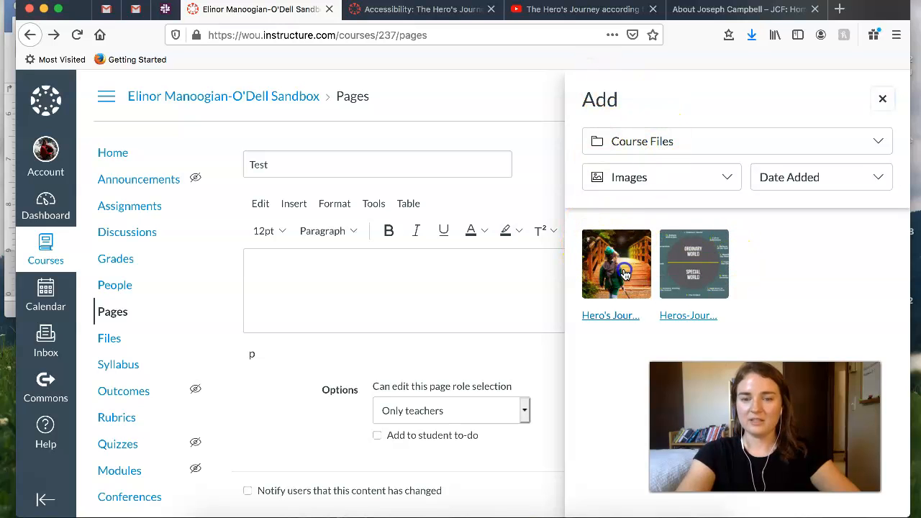
pyautogui.scroll(-3, 504, 331)
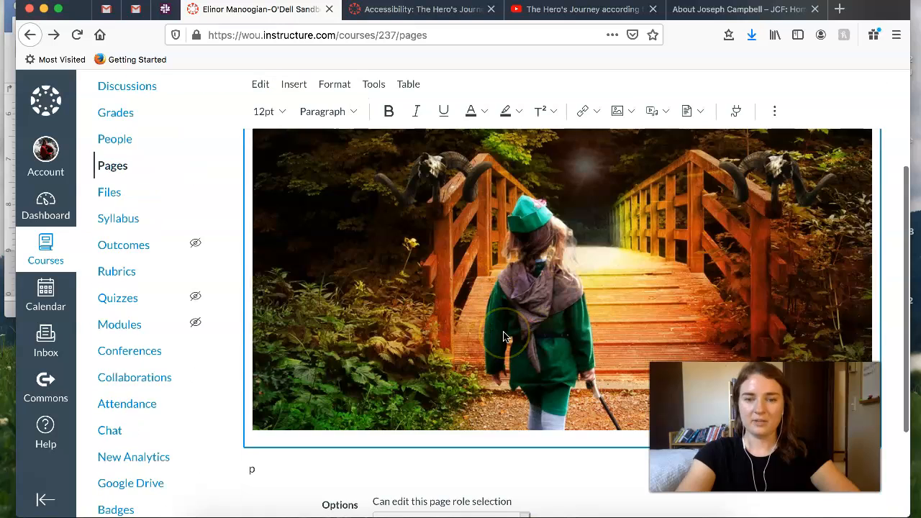
pyautogui.scroll(1, 514, 309)
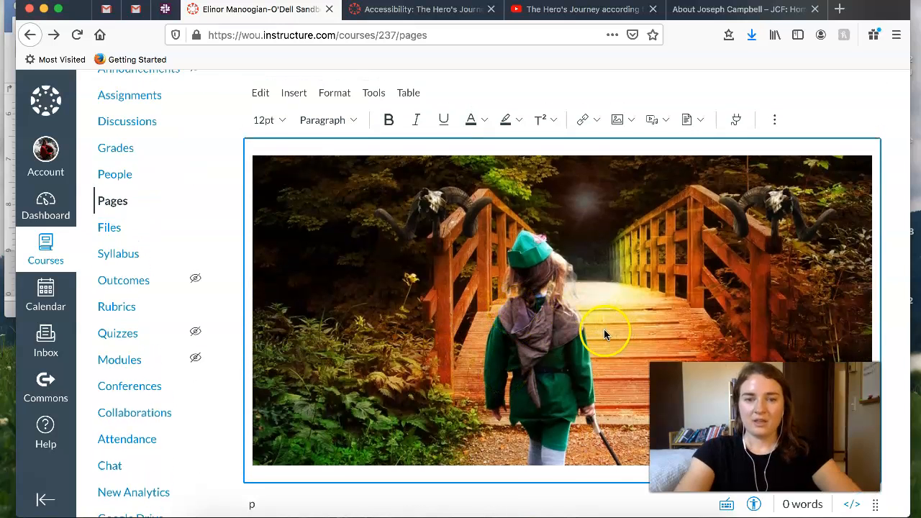
pyautogui.scroll(-3, 604, 329)
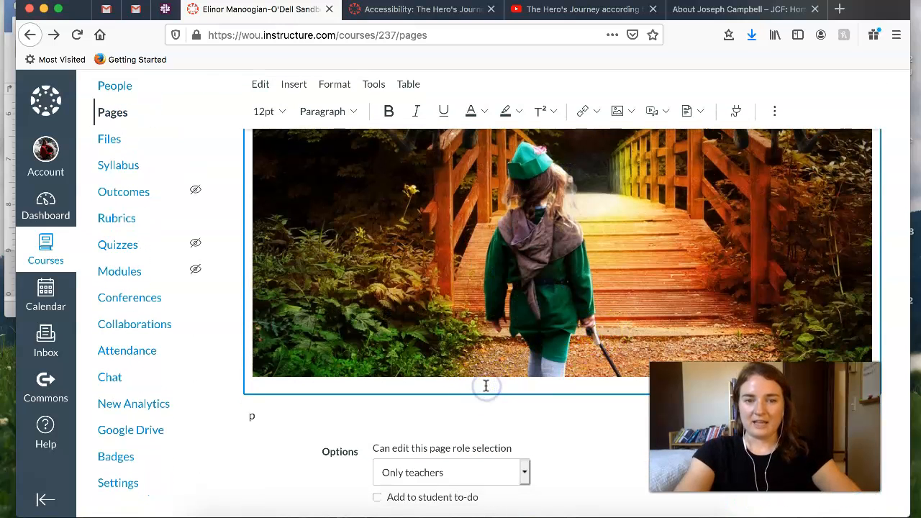
# Switch to the Word document, copy the text from its opening paragraph through "The 12 steps:", and paste it below the image on the Canvas page.
pyautogui.click(605, 512)
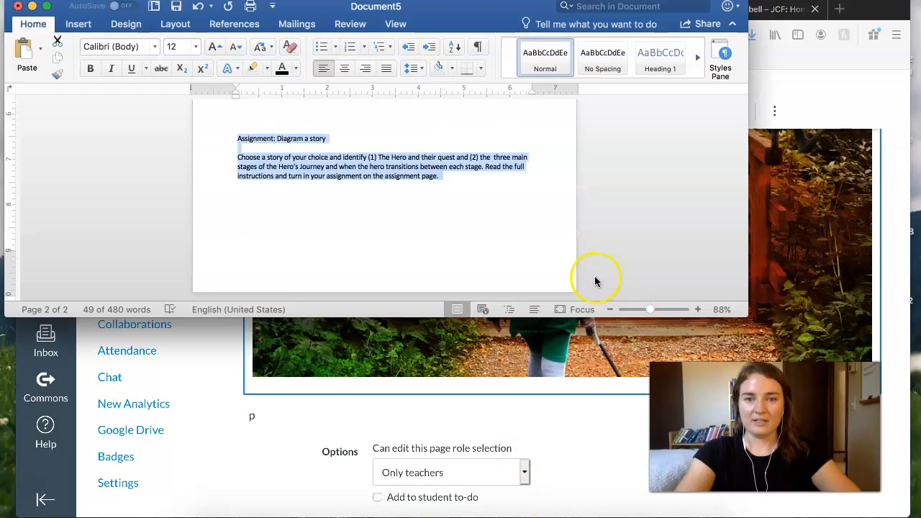
pyautogui.scroll(10, 410, 185)
pyautogui.moveTo(251, 176); pyautogui.dragTo(226, 154)
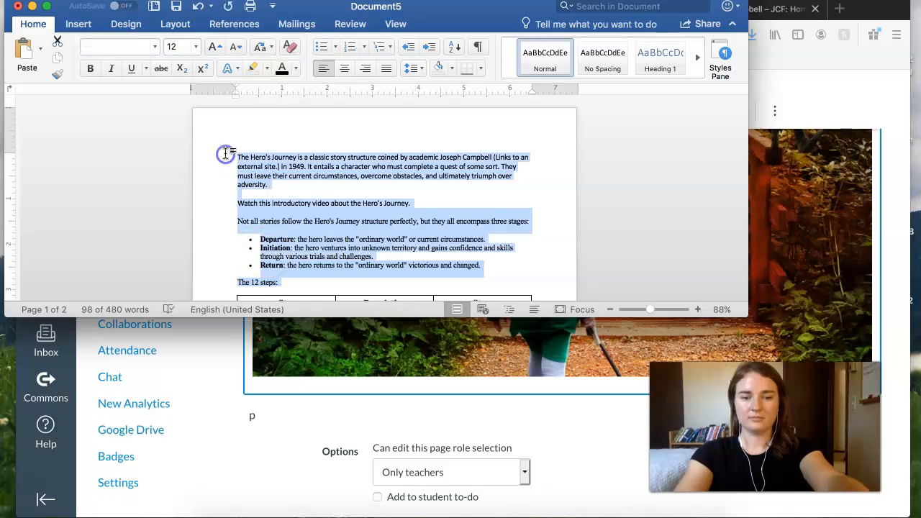
pyautogui.press('super+c')
pyautogui.click(519, 385)
pyautogui.press('super+v')
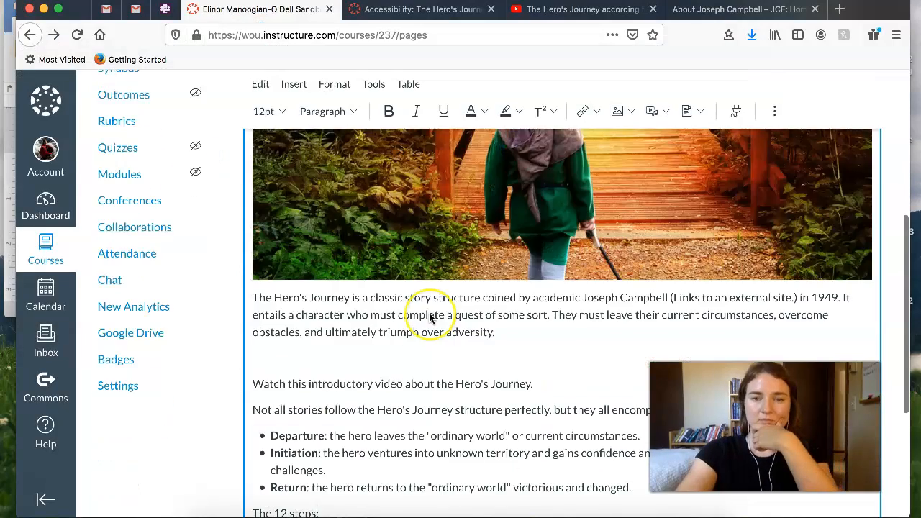
pyautogui.scroll(-3, 430, 317)
pyautogui.scroll(1, 461, 308)
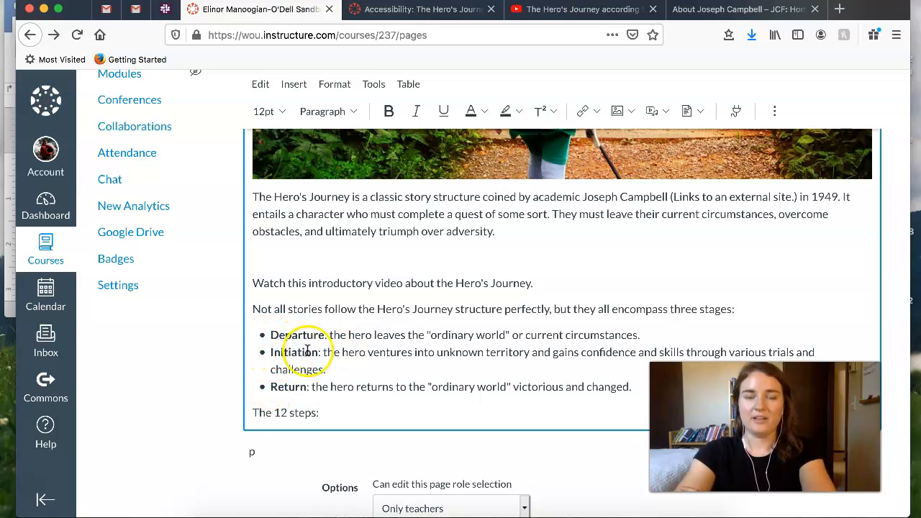
# Remove the pasted bullet from the Departure line and reformat the line as a bulleted list item with the editor's list tool.
pyautogui.moveTo(273, 333); pyautogui.dragTo(385, 400)
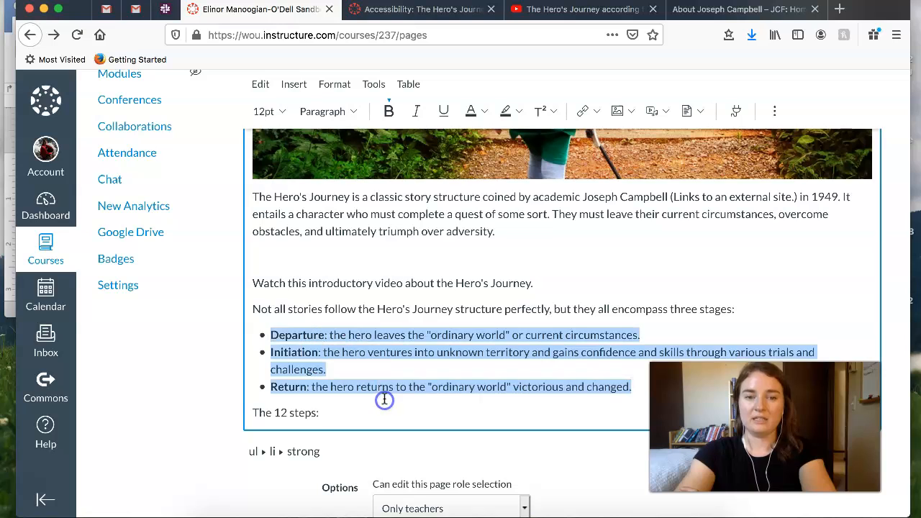
pyautogui.click(270, 335)
pyautogui.press('BackSpace')
pyautogui.press('BackSpace')
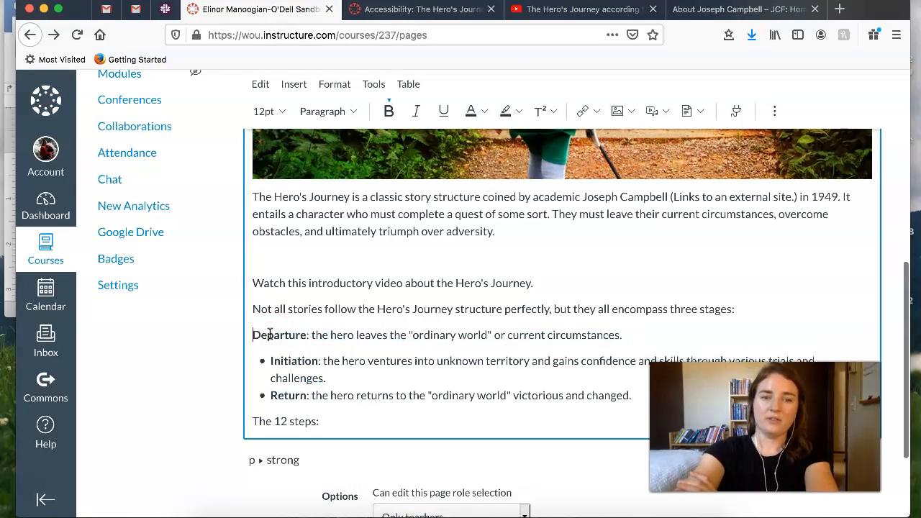
pyautogui.press('Return')
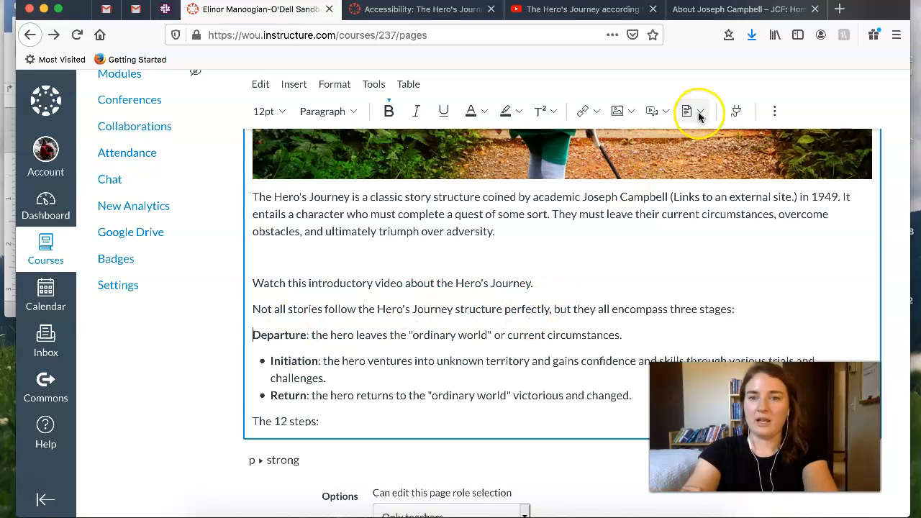
pyautogui.click(777, 111)
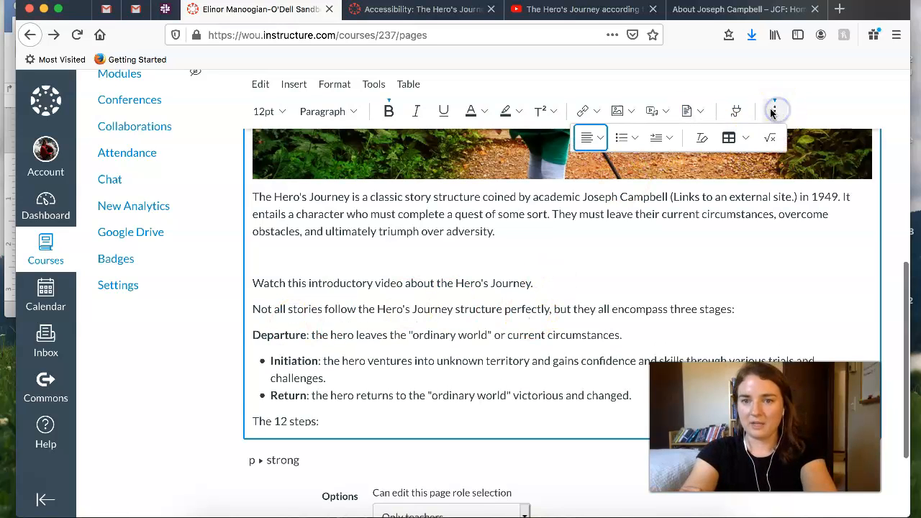
pyautogui.click(625, 137)
# Replace the pasted bullets of the Initiation and Return lines with new bullets in the same list as Departure.
pyautogui.click(269, 355)
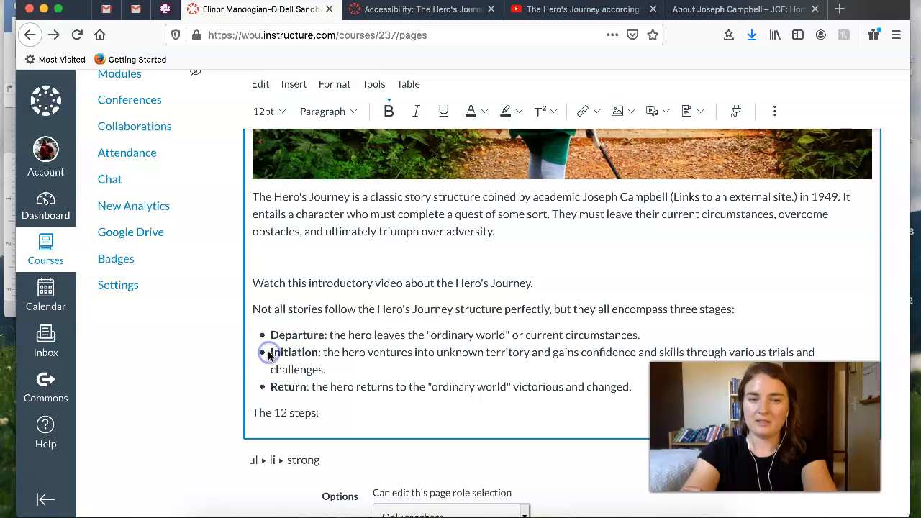
pyautogui.press('BackSpace')
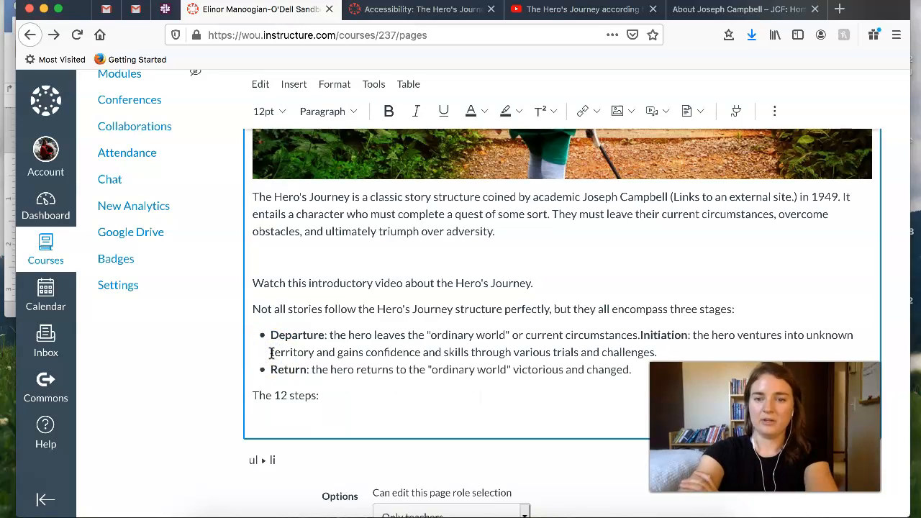
pyautogui.press('Return')
pyautogui.click(270, 388)
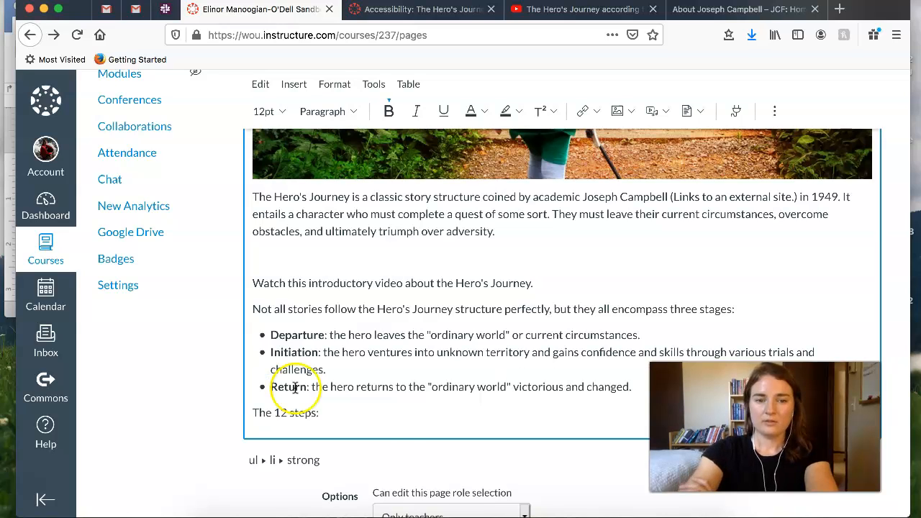
# Delete the blank line between the opening paragraph and "Watch this introductory video about the Hero's Journey.".
pyautogui.scroll(1, 424, 360)
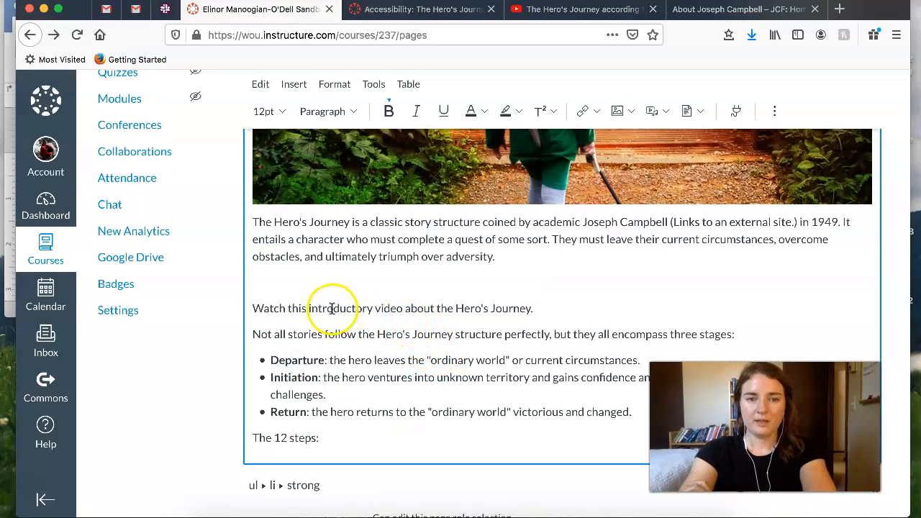
pyautogui.click(380, 282)
pyautogui.press('BackSpace')
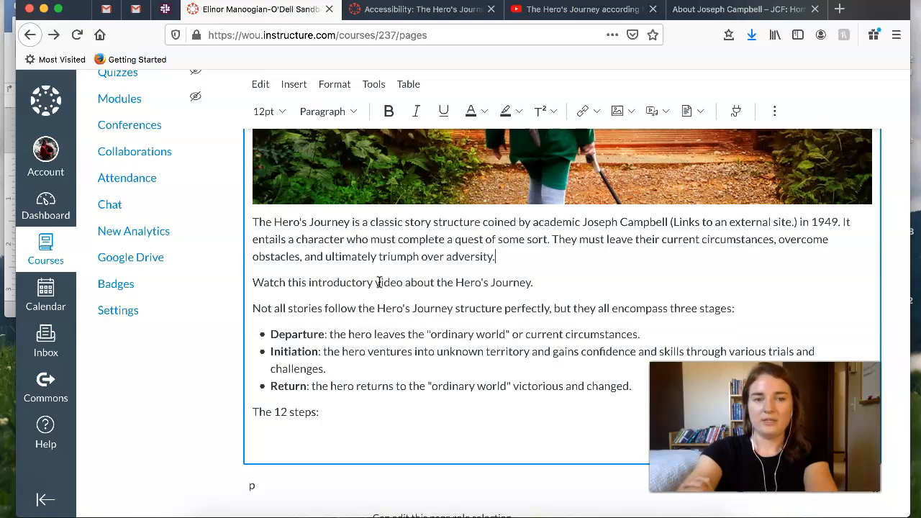
# Copy the web address of the About Joseph Campbell page on the Joseph Campbell Foundation site.
pyautogui.scroll(2, 645, 306)
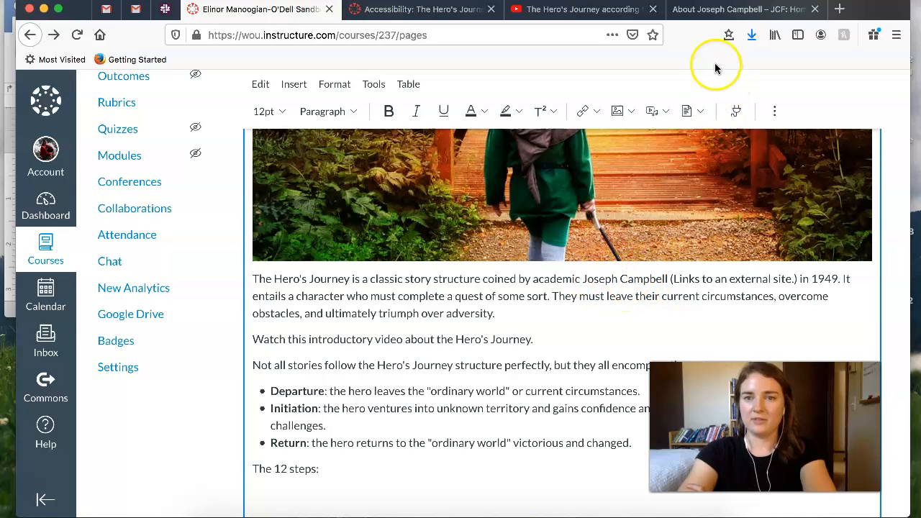
pyautogui.click(714, 9)
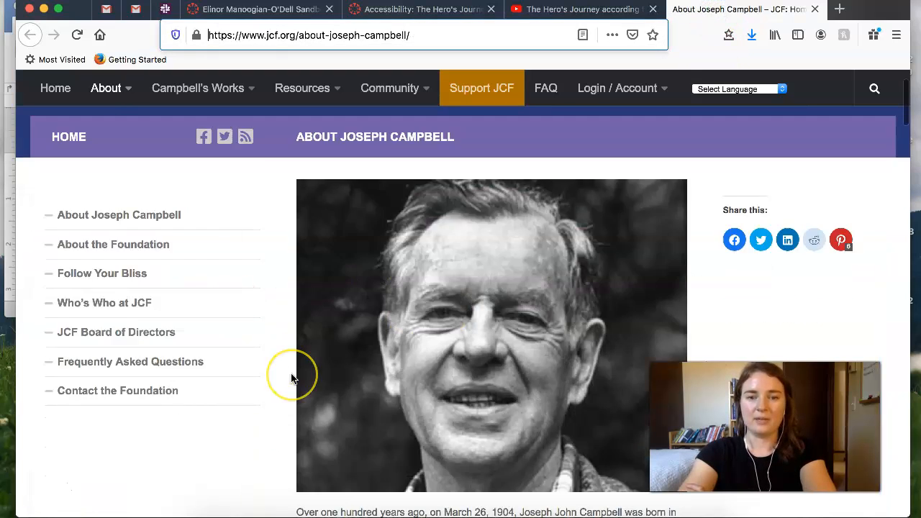
pyautogui.scroll(-2, 292, 378)
pyautogui.scroll(4, 294, 376)
pyautogui.click(479, 36)
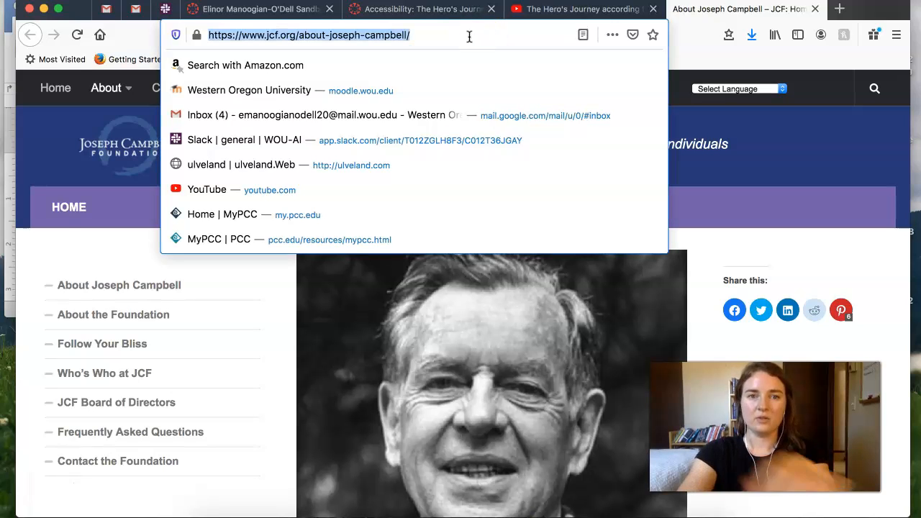
pyautogui.click(301, 16)
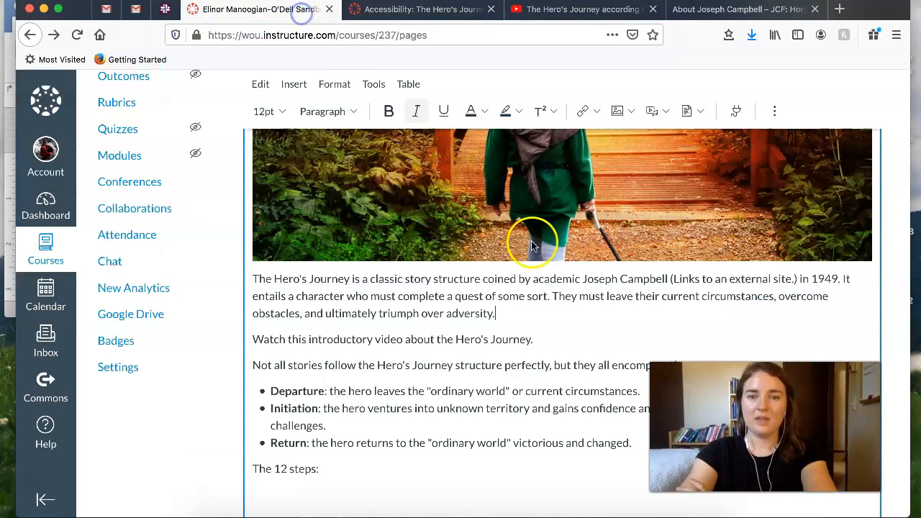
pyautogui.moveTo(584, 279); pyautogui.dragTo(673, 279)
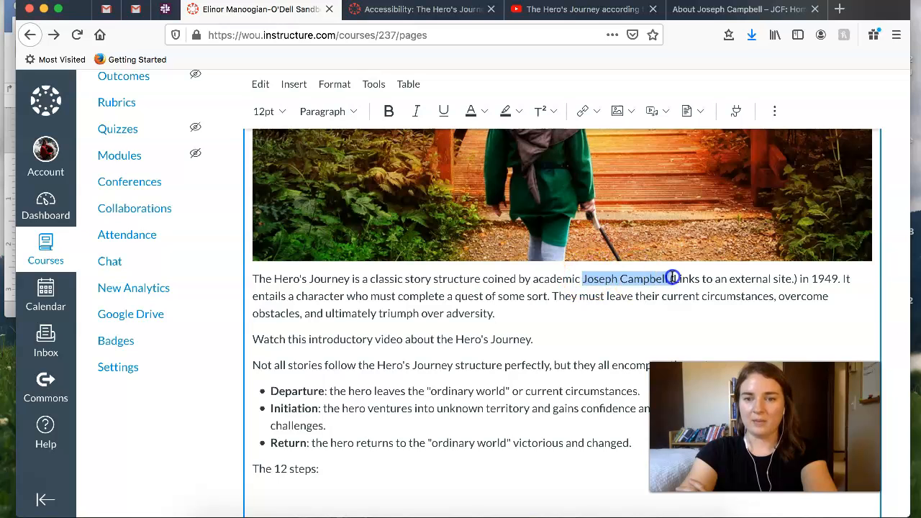
pyautogui.click(594, 112)
pyautogui.click(614, 140)
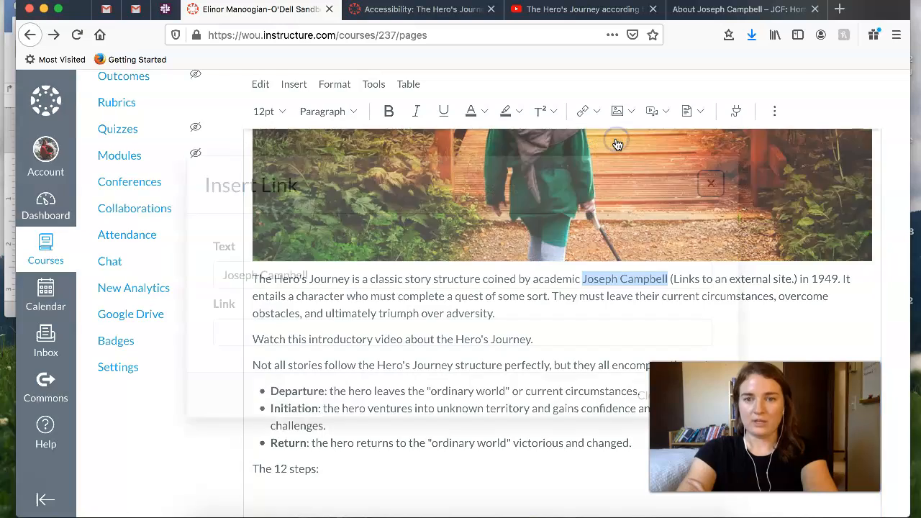
pyautogui.click(370, 334)
pyautogui.write('https://www.jcf.org/about-joseph-campbell/')
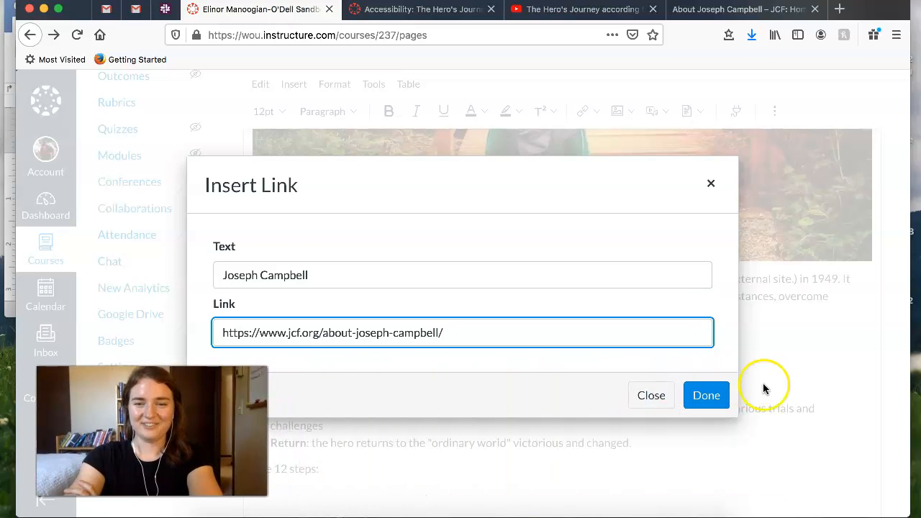
pyautogui.click(710, 396)
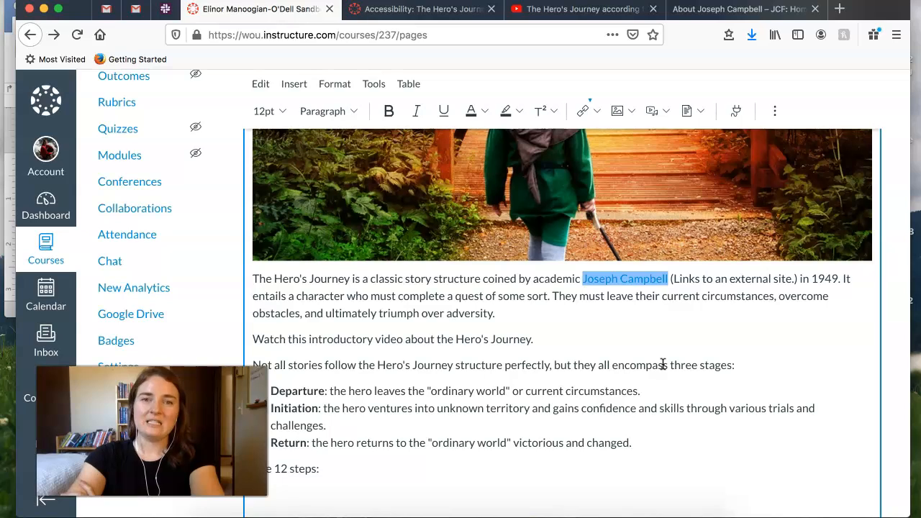
pyautogui.click(665, 309)
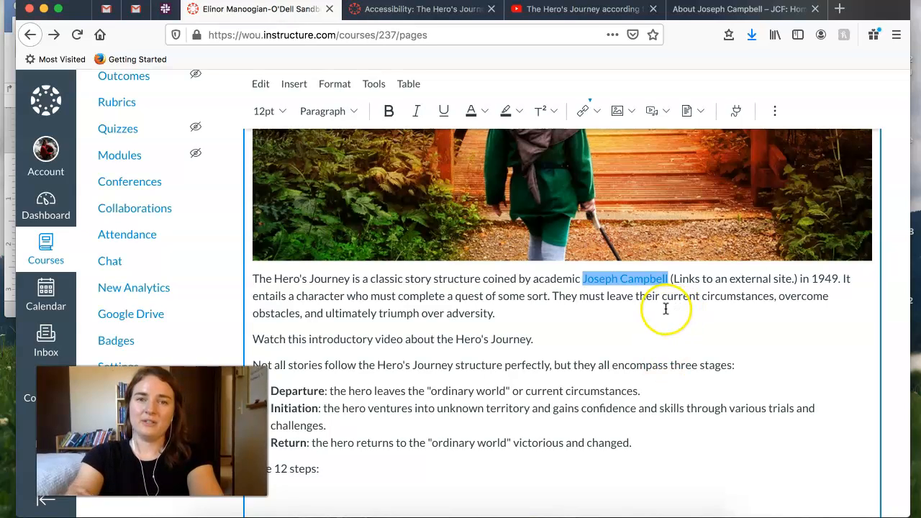
pyautogui.moveTo(509, 278); pyautogui.dragTo(520, 299)
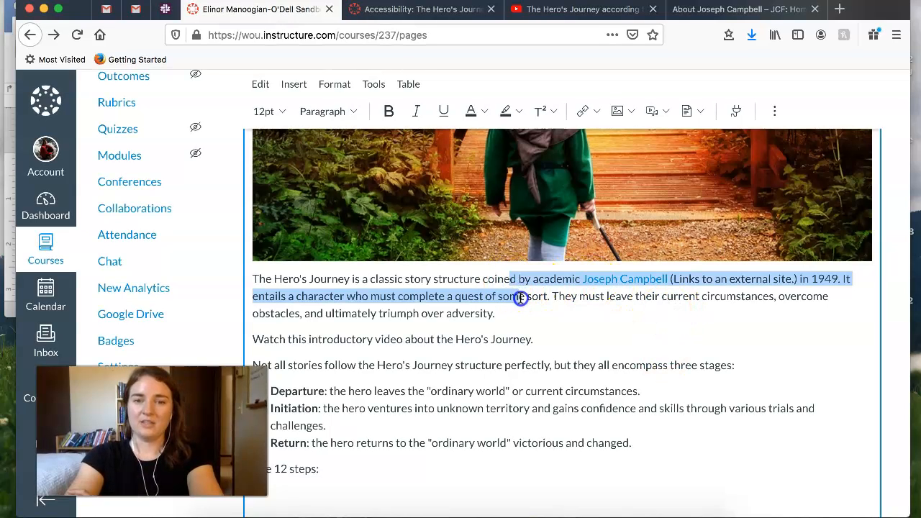
pyautogui.click(591, 294)
pyautogui.click(532, 314)
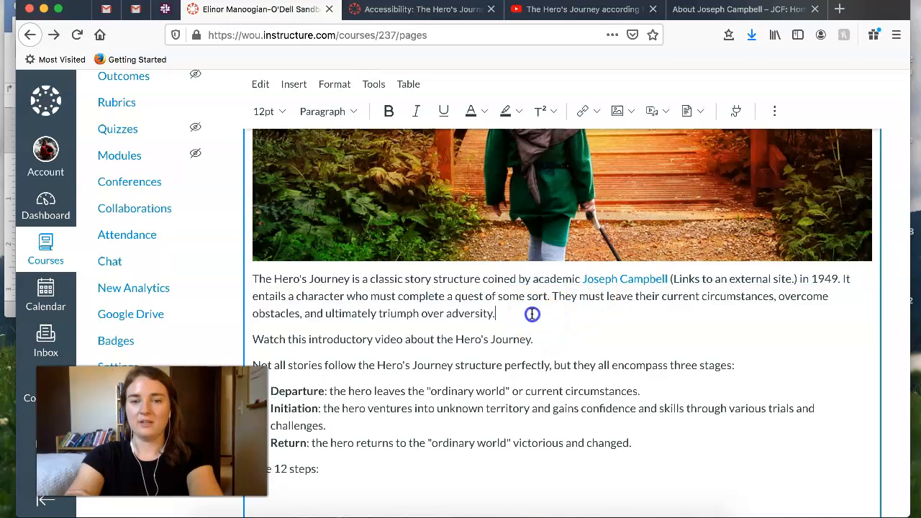
pyautogui.write('https://www.jcf.org/about-joseph-campbell/')
pyautogui.moveTo(736, 315); pyautogui.dragTo(502, 317)
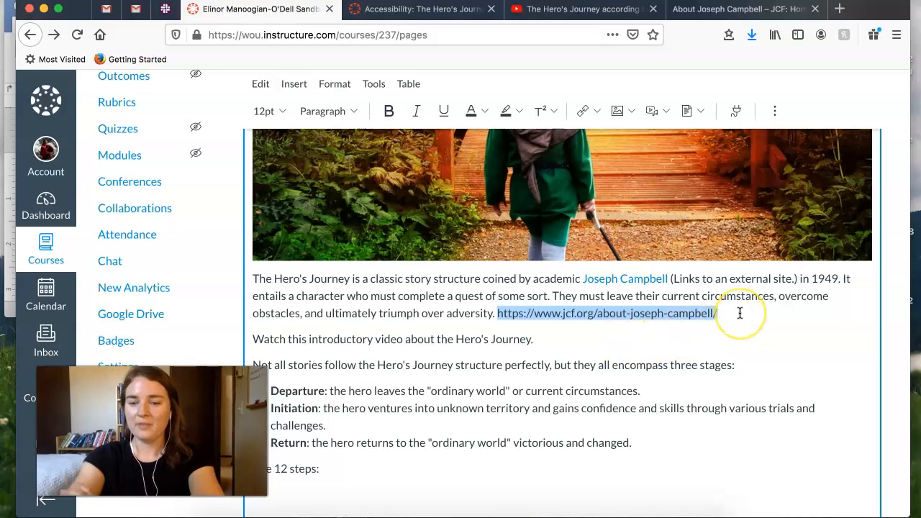
pyautogui.press('BackSpace')
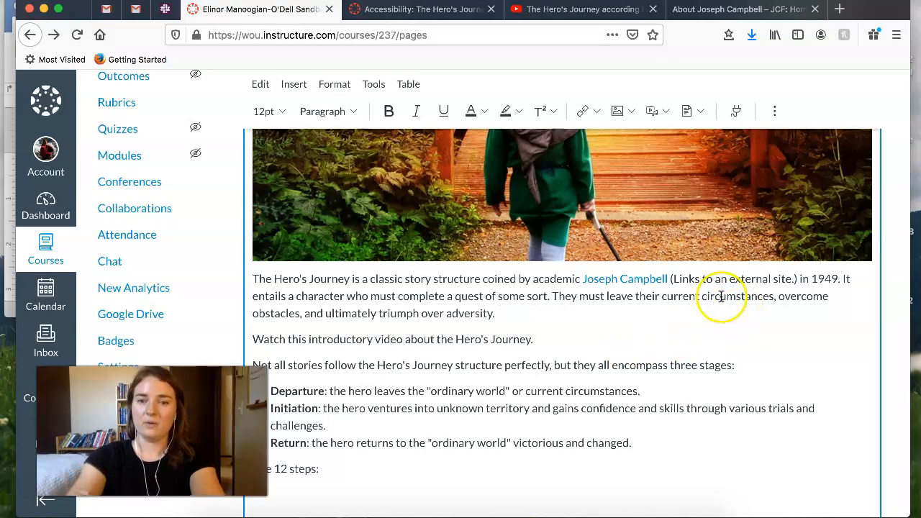
# Select "Watch this introductory video" in the Test page and copy the web address of the Hero's Journey video on YouTube.
pyautogui.scroll(-1, 378, 389)
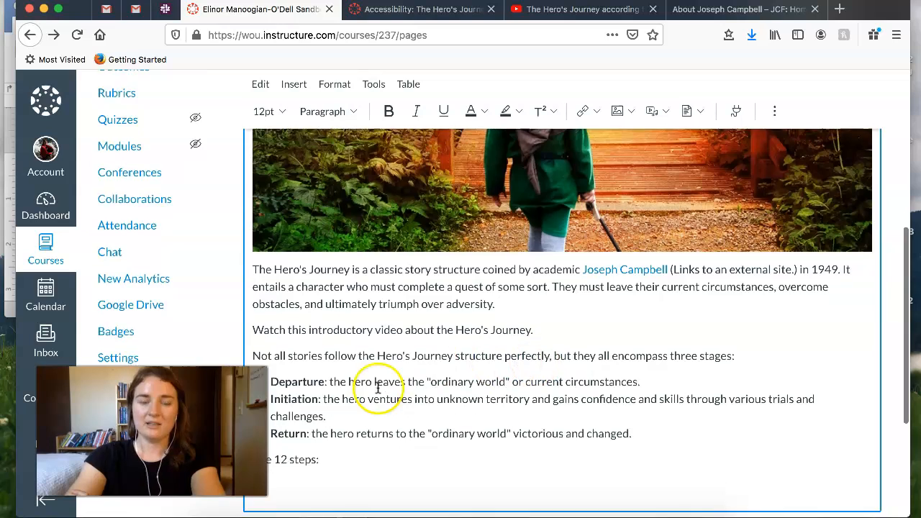
pyautogui.scroll(-2, 377, 389)
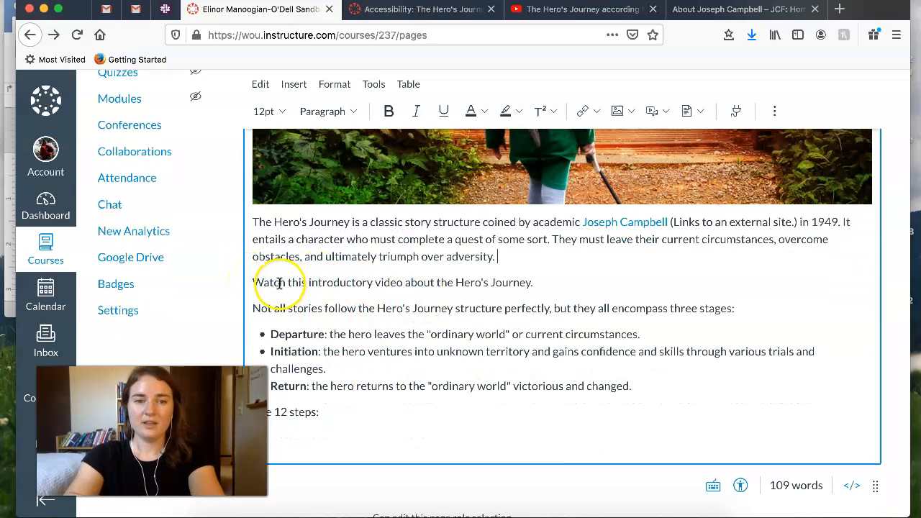
pyautogui.moveTo(254, 283); pyautogui.dragTo(400, 275)
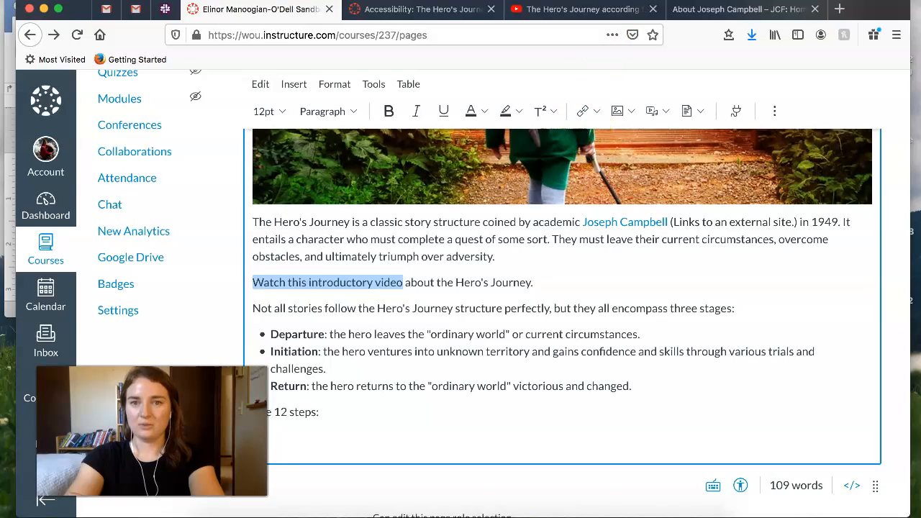
pyautogui.click(583, 9)
pyautogui.click(471, 34)
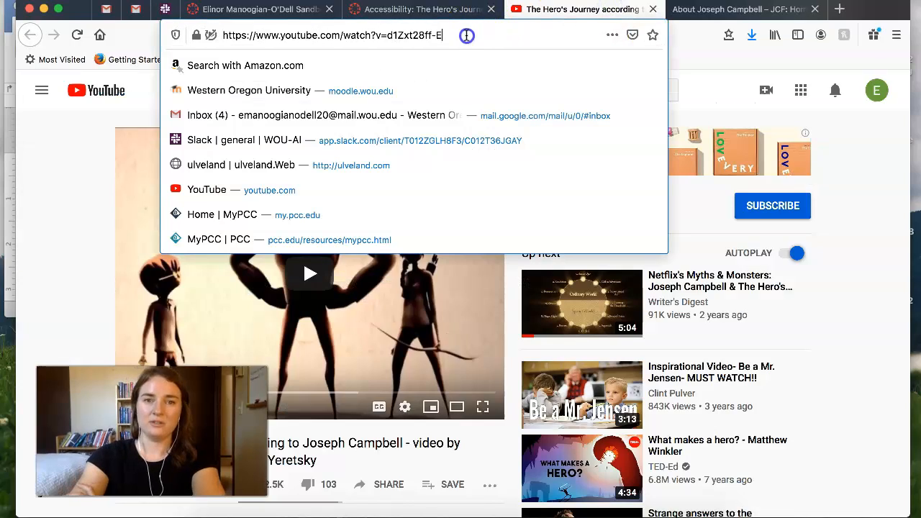
pyautogui.press('super+a')
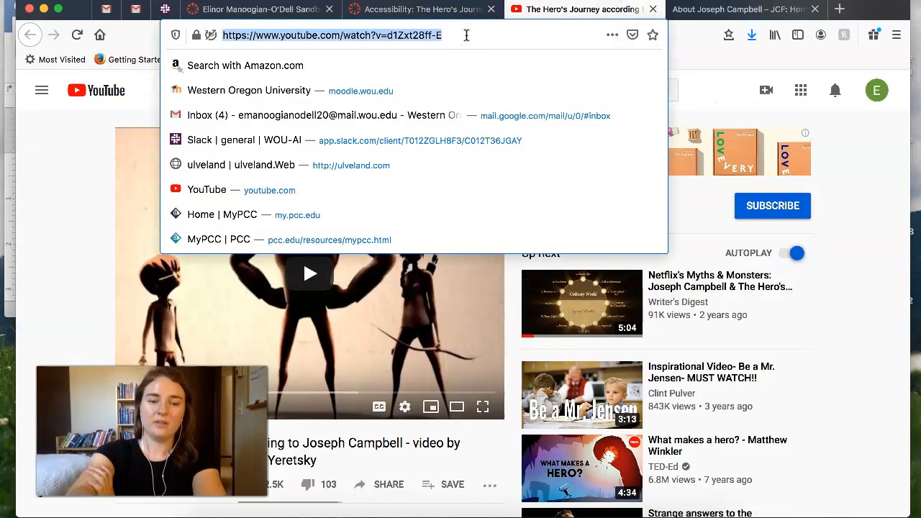
pyautogui.click(255, 10)
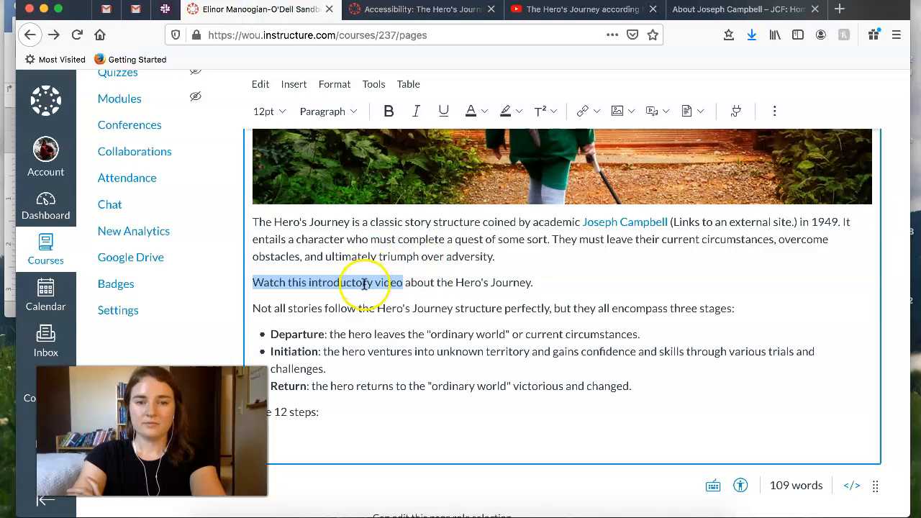
pyautogui.click(595, 112)
pyautogui.click(613, 140)
pyautogui.click(460, 332)
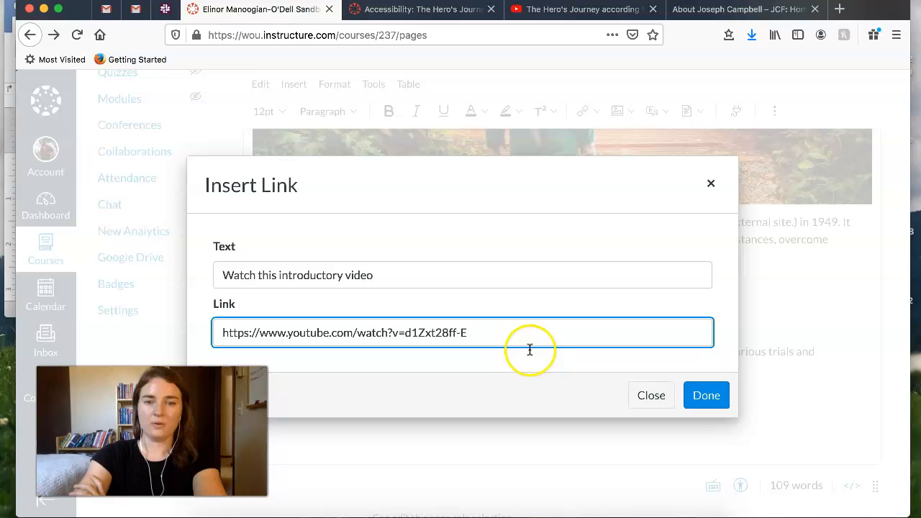
pyautogui.click(718, 395)
pyautogui.click(541, 284)
# Apply the Paragraph style to all the text from the opening paragraph through "The 12 steps:".
pyautogui.scroll(-3, 360, 366)
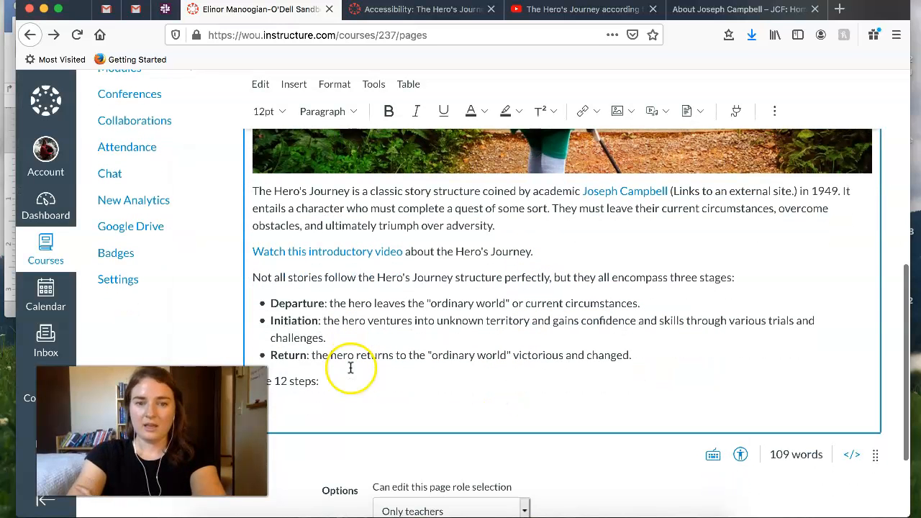
pyautogui.scroll(1, 395, 363)
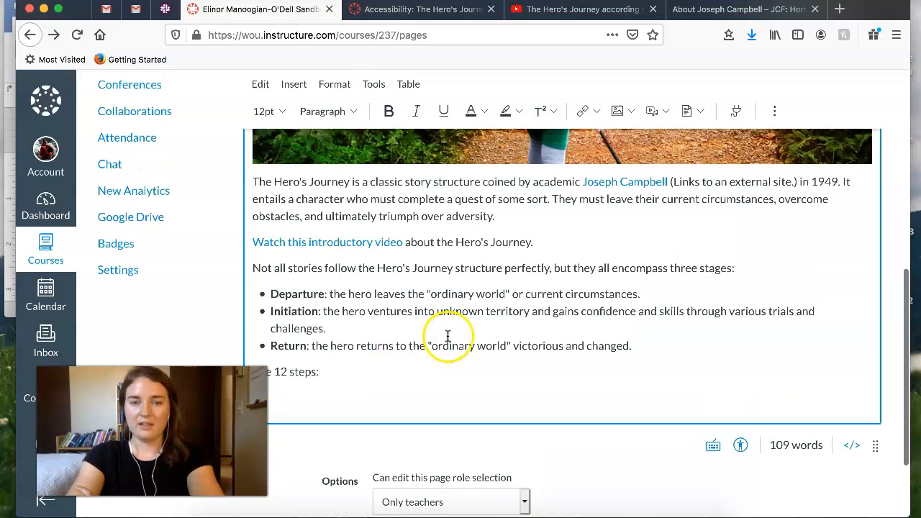
pyautogui.moveTo(350, 372); pyautogui.dragTo(249, 182)
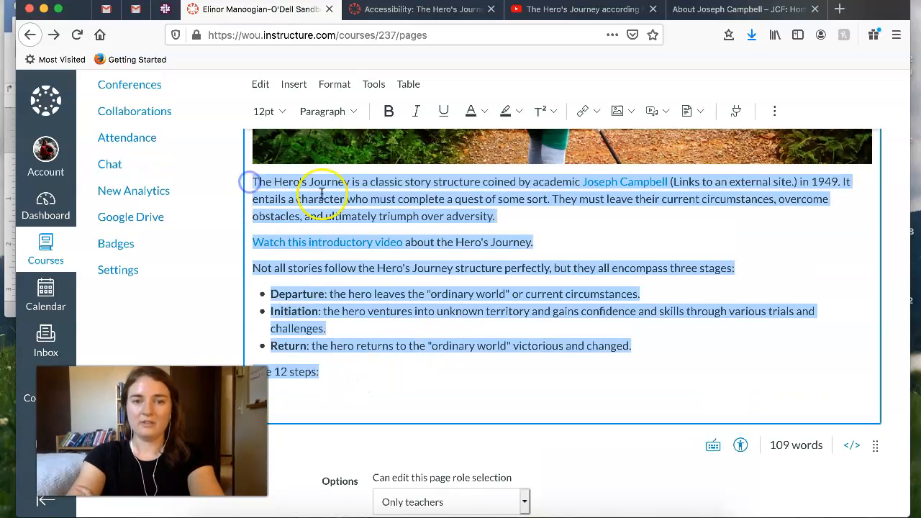
pyautogui.click(354, 111)
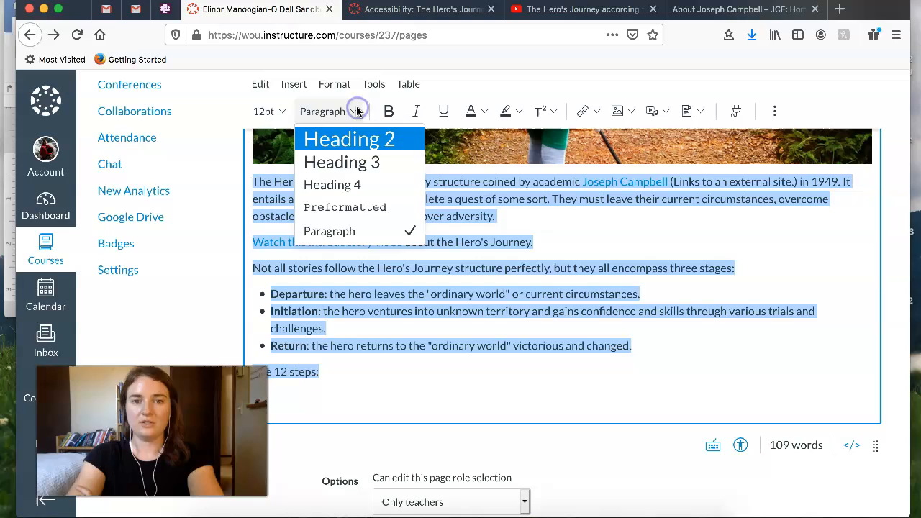
pyautogui.click(378, 231)
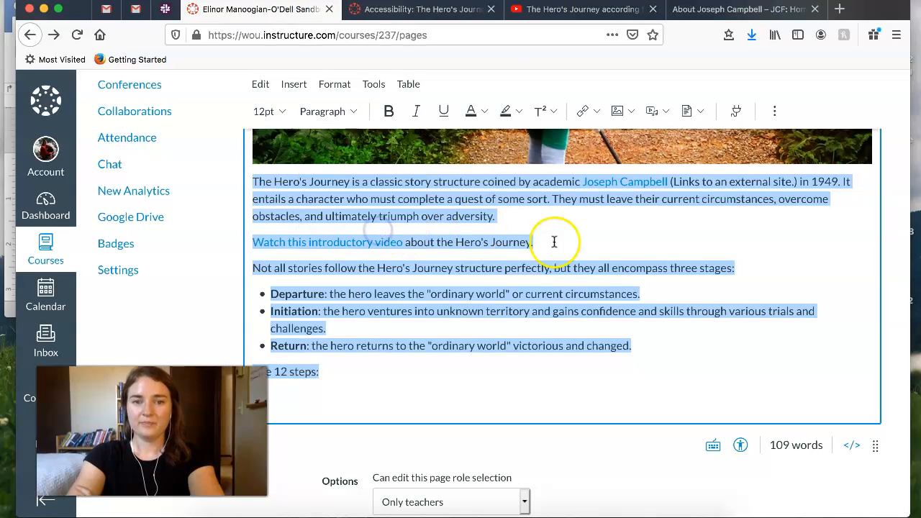
pyautogui.click(566, 243)
pyautogui.scroll(2, 369, 211)
pyautogui.scroll(5, 369, 211)
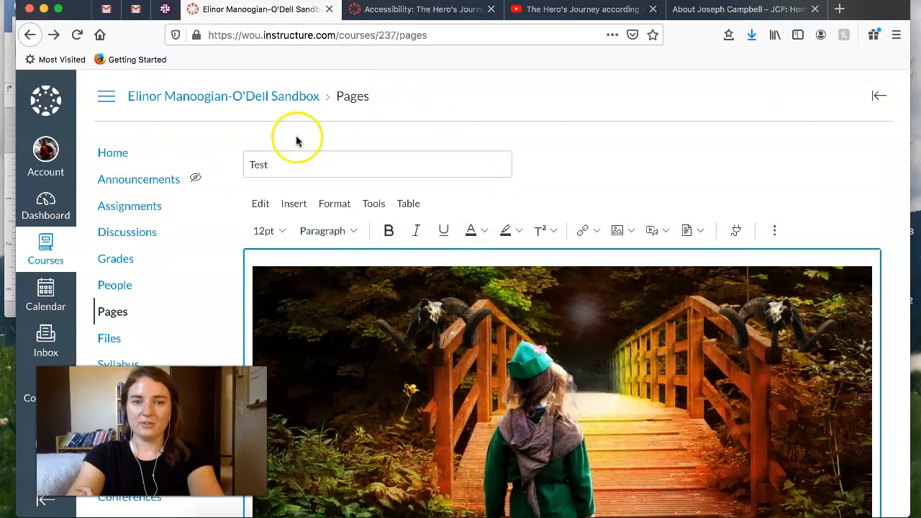
pyautogui.moveTo(273, 165); pyautogui.dragTo(245, 164)
pyautogui.click(354, 173)
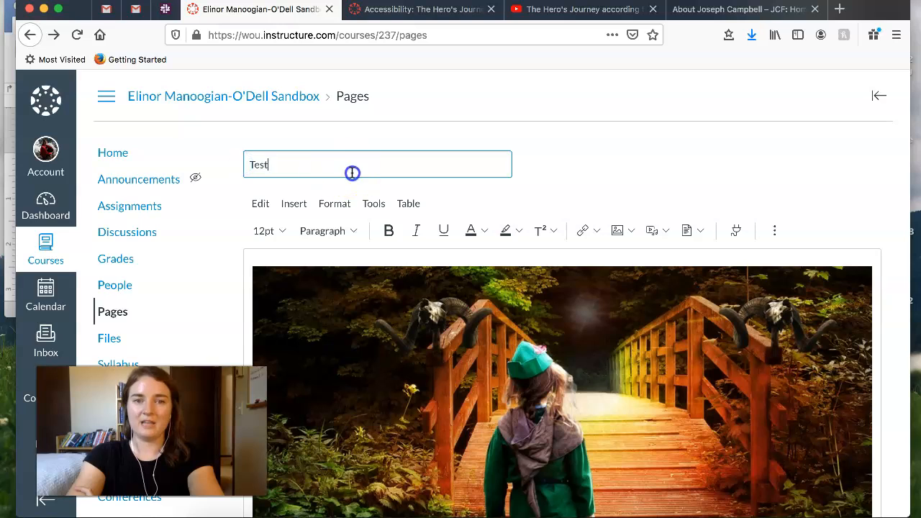
# Add the line "Introduction" above the opening paragraph and format it as Heading 2.
pyautogui.scroll(-6, 496, 362)
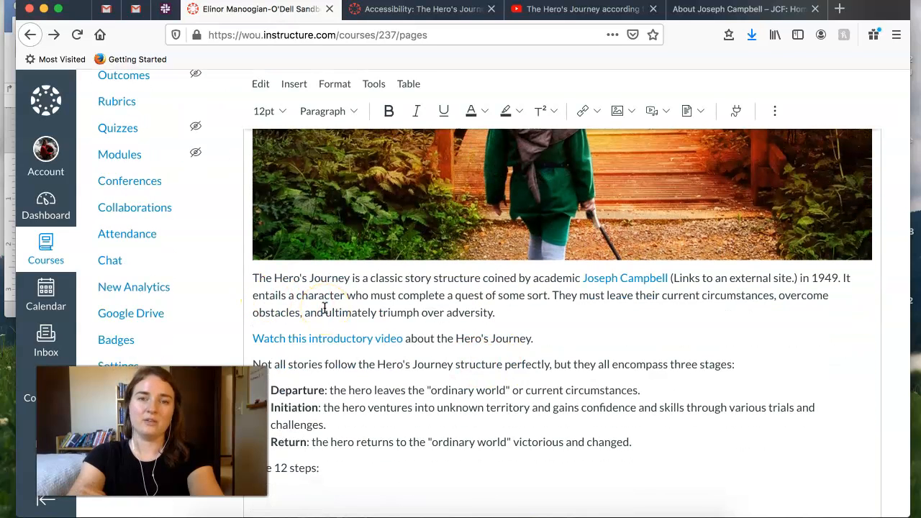
pyautogui.click(256, 276)
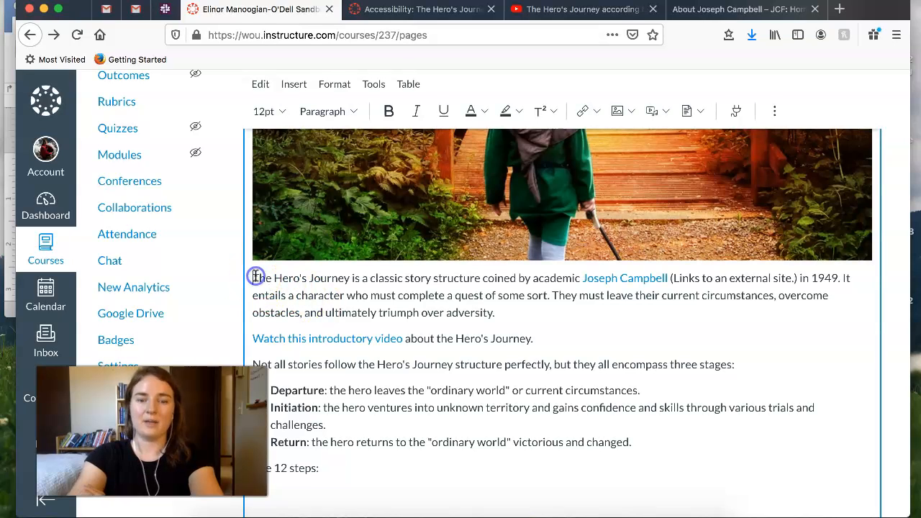
pyautogui.press('Return')
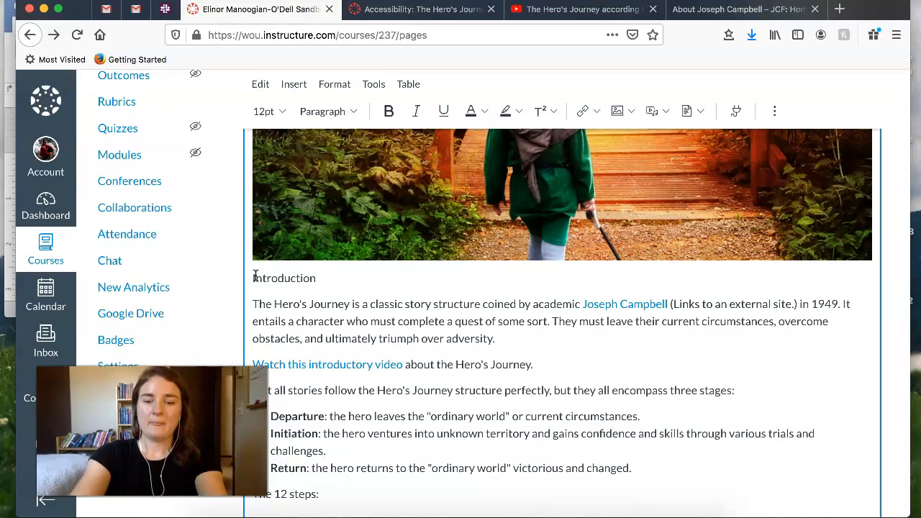
pyautogui.moveTo(317, 280); pyautogui.dragTo(249, 280)
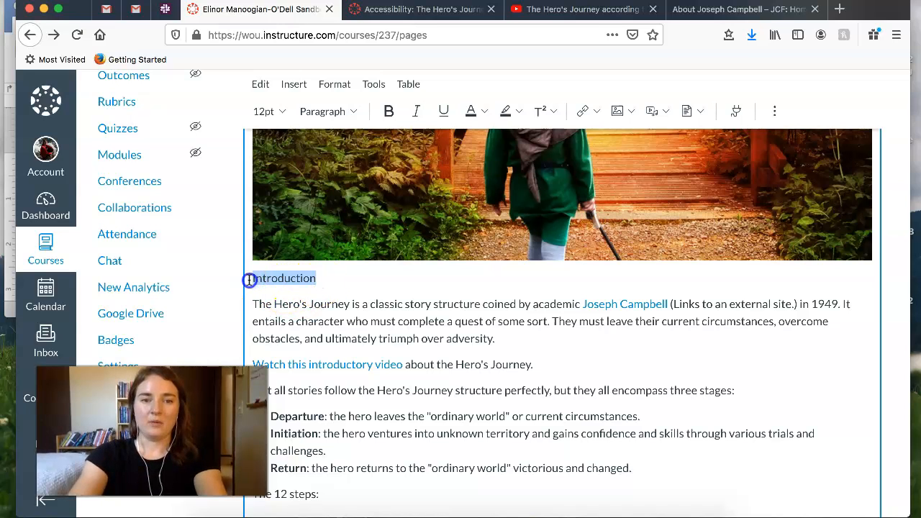
pyautogui.click(358, 114)
pyautogui.click(357, 139)
pyautogui.click(396, 347)
# Format "The 12 steps:" as Heading 3 and add an empty line below it.
pyautogui.scroll(-5, 557, 416)
pyautogui.moveTo(320, 301); pyautogui.dragTo(252, 301)
pyautogui.click(317, 111)
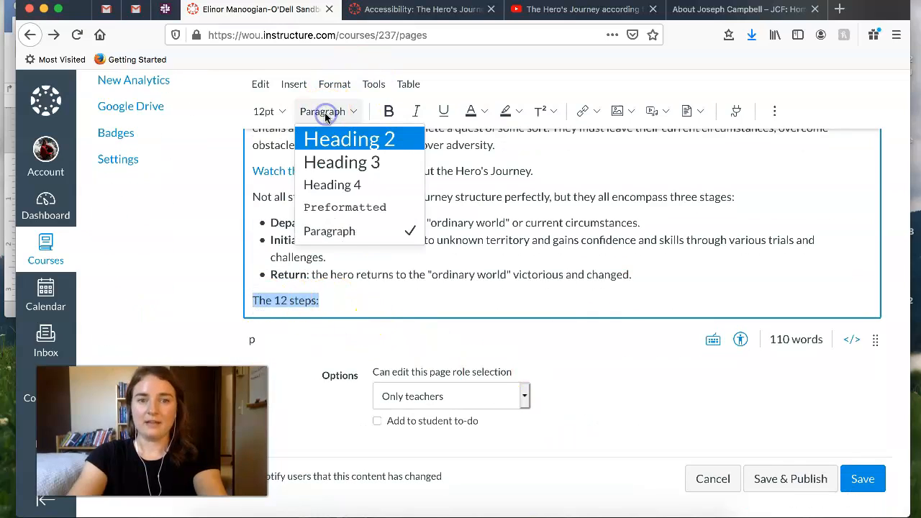
pyautogui.click(352, 163)
pyautogui.click(373, 299)
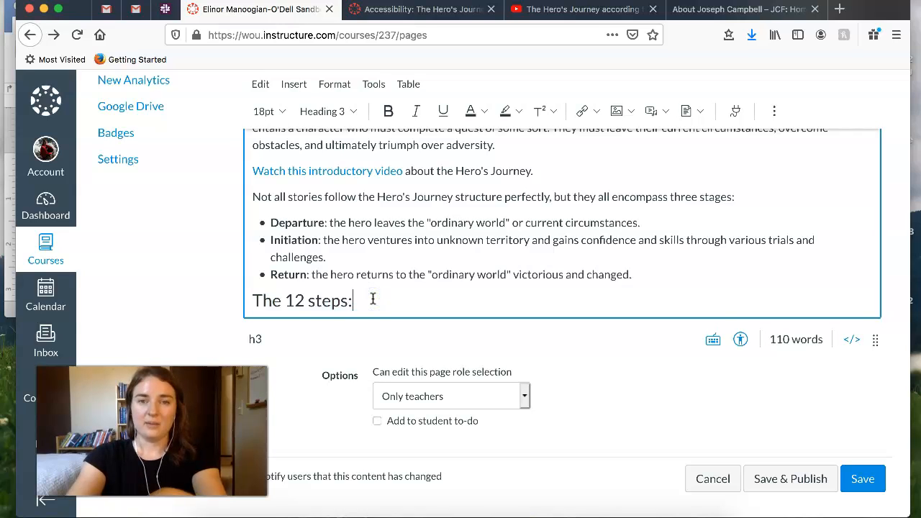
pyautogui.press('Return')
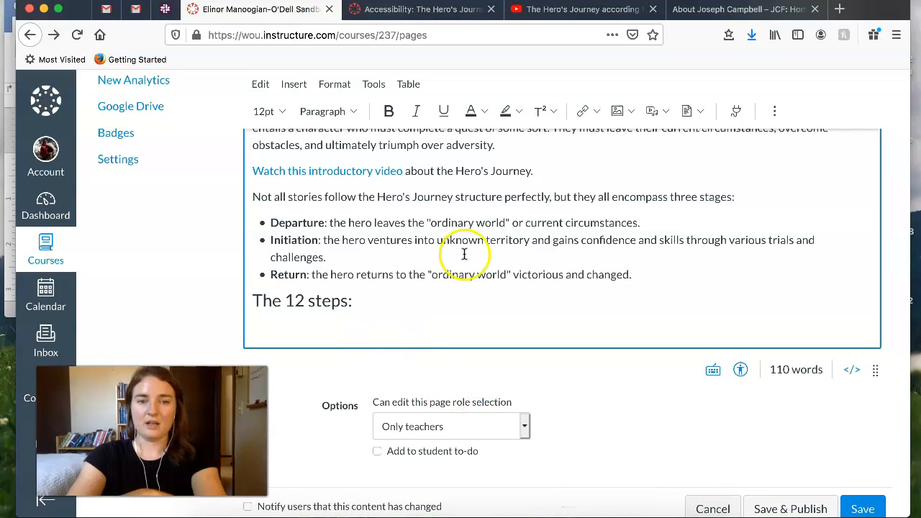
# Switch to the Word document and examine the 12 steps table, including its columns, rows and header row.
pyautogui.click(604, 516)
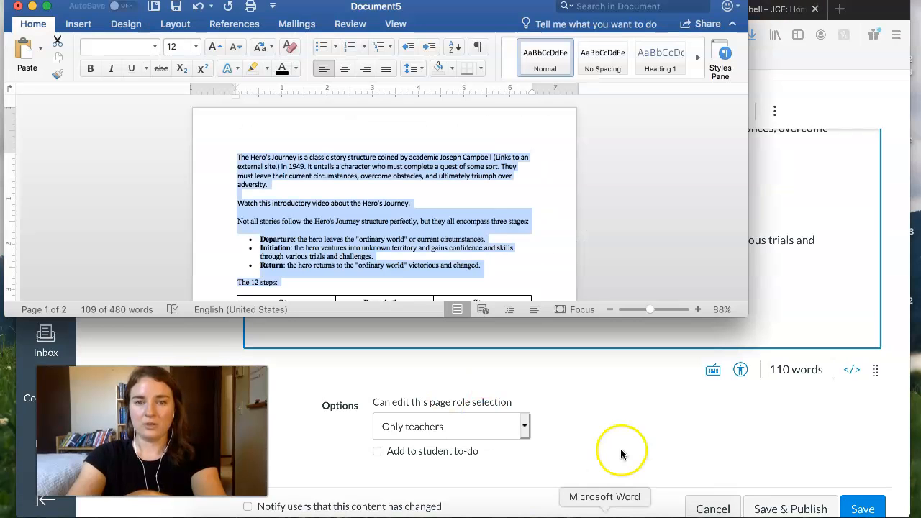
pyautogui.scroll(-5, 441, 224)
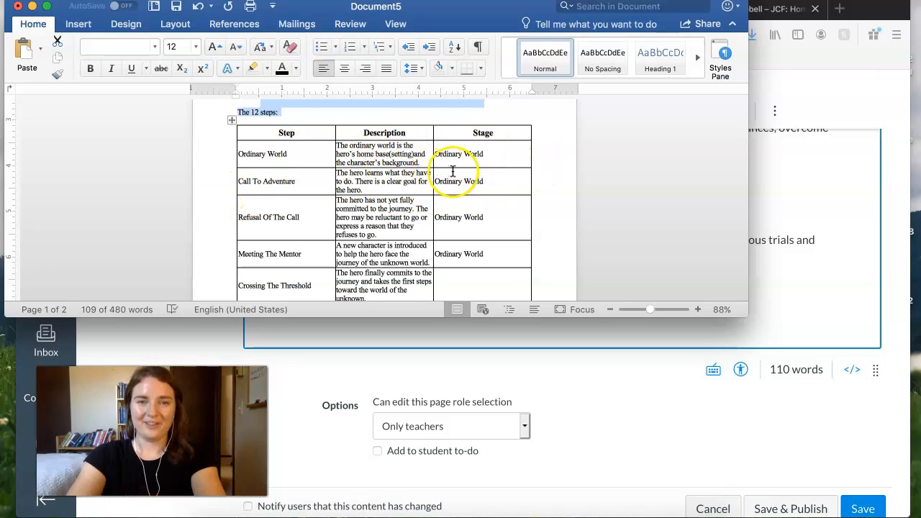
pyautogui.scroll(-5, 232, 216)
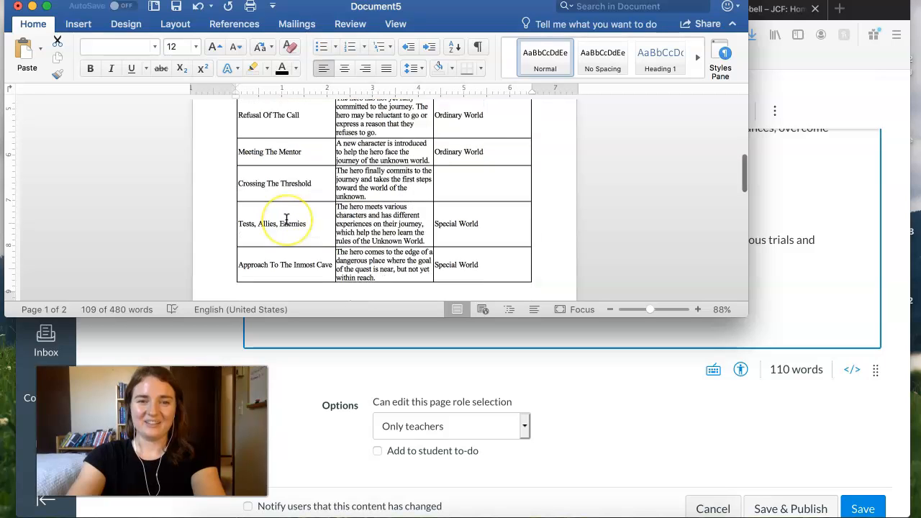
pyautogui.scroll(8, 285, 218)
pyautogui.scroll(-3, 286, 220)
pyautogui.scroll(-1, 287, 219)
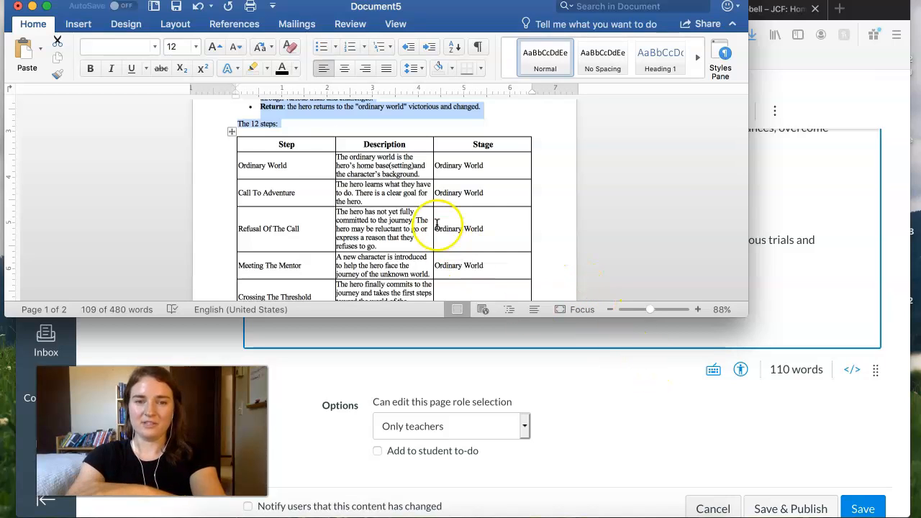
pyautogui.moveTo(267, 146); pyautogui.dragTo(512, 149)
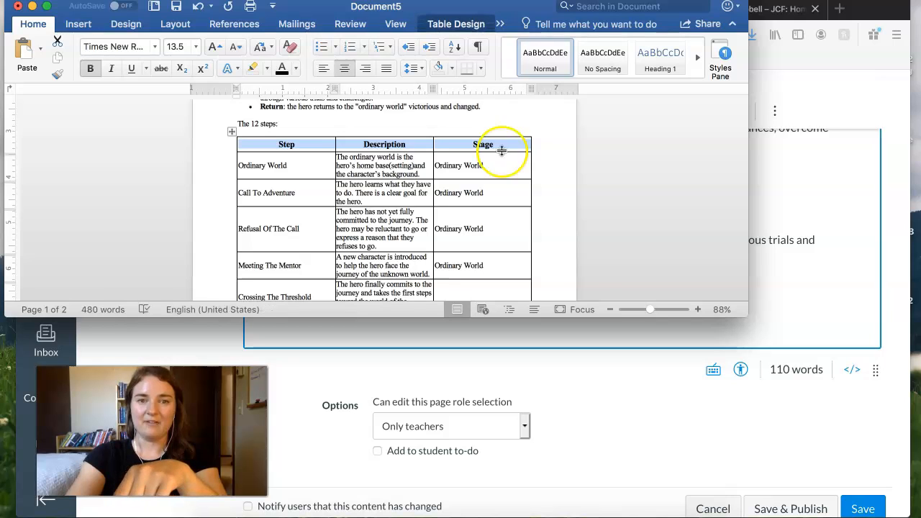
# Return to the Canvas page and insert a table with three columns and six rows below "The 12 steps:".
pyautogui.click(789, 344)
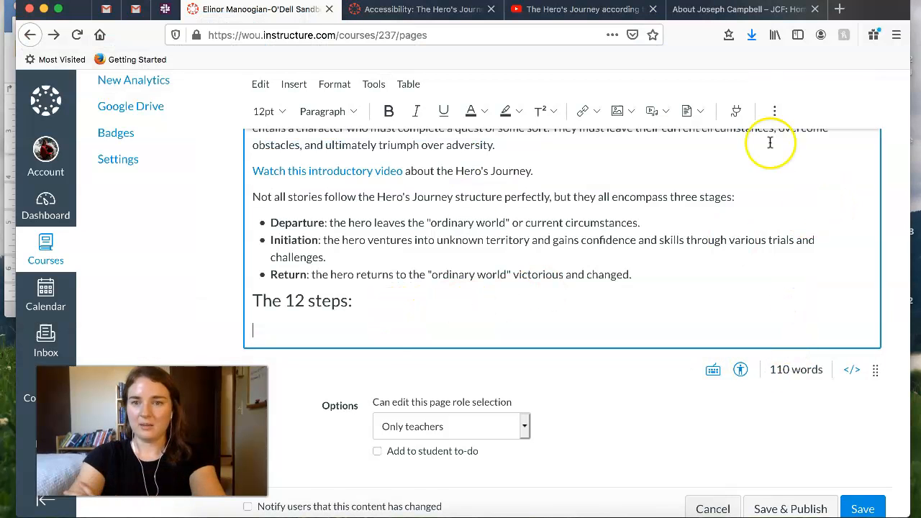
pyautogui.click(775, 111)
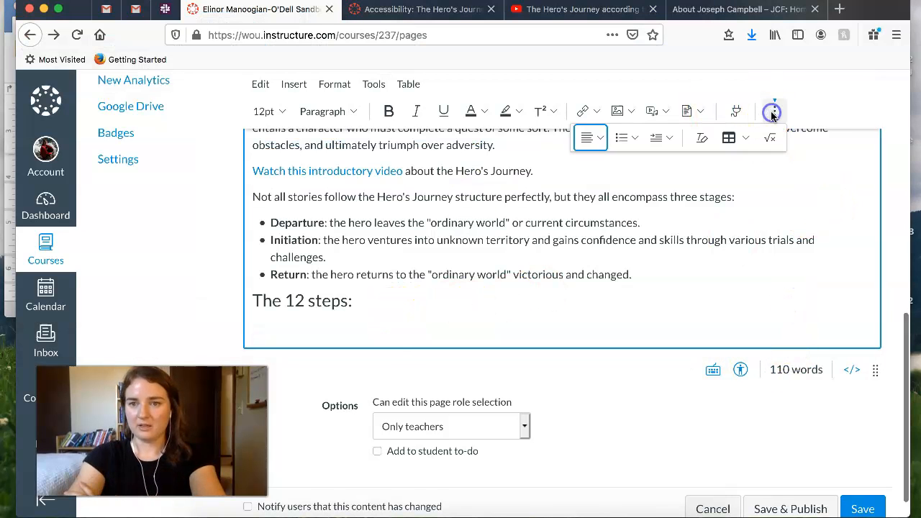
pyautogui.click(729, 140)
pyautogui.moveTo(770, 177)
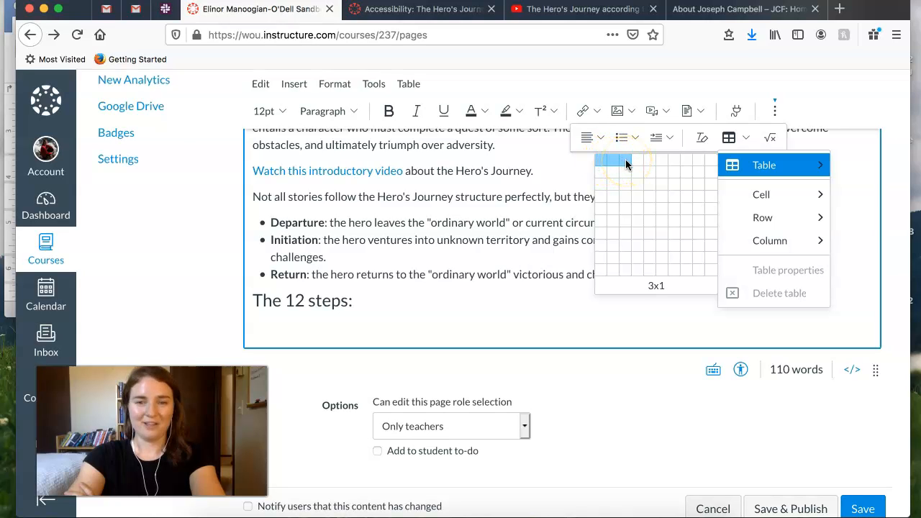
pyautogui.click(625, 221)
pyautogui.click(370, 314)
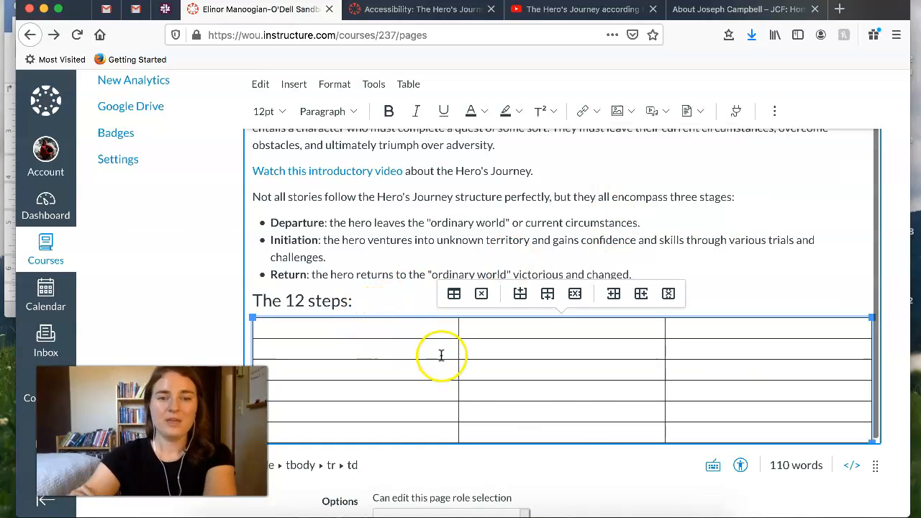
# Fill the table's first row with the column headers Step, Description and Stage.
pyautogui.click(361, 329)
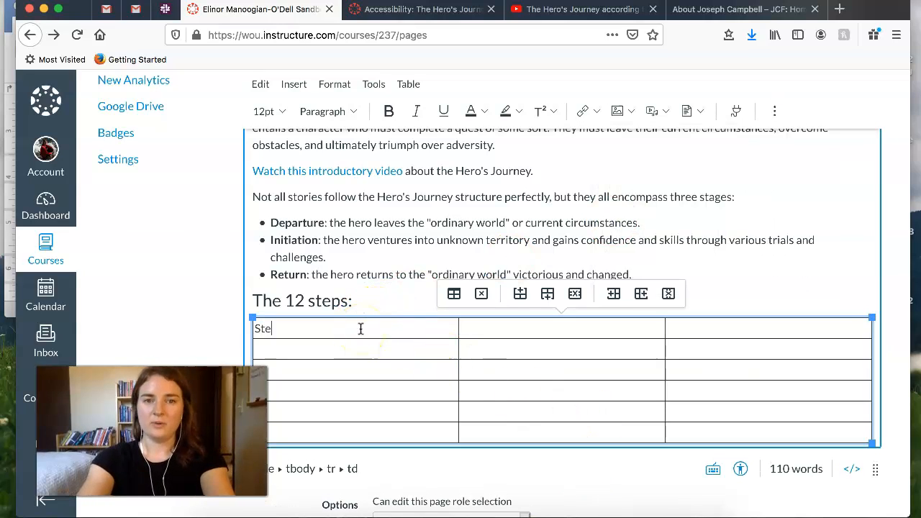
pyautogui.click(529, 328)
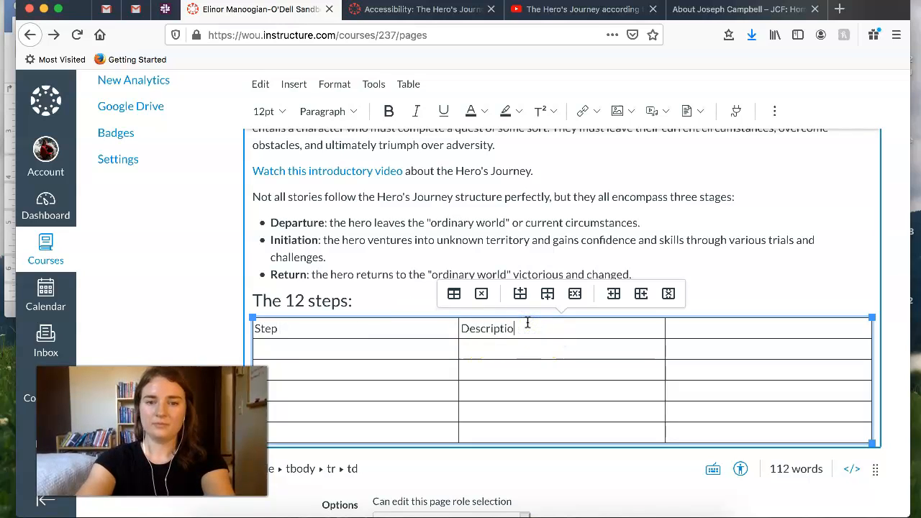
pyautogui.click(777, 325)
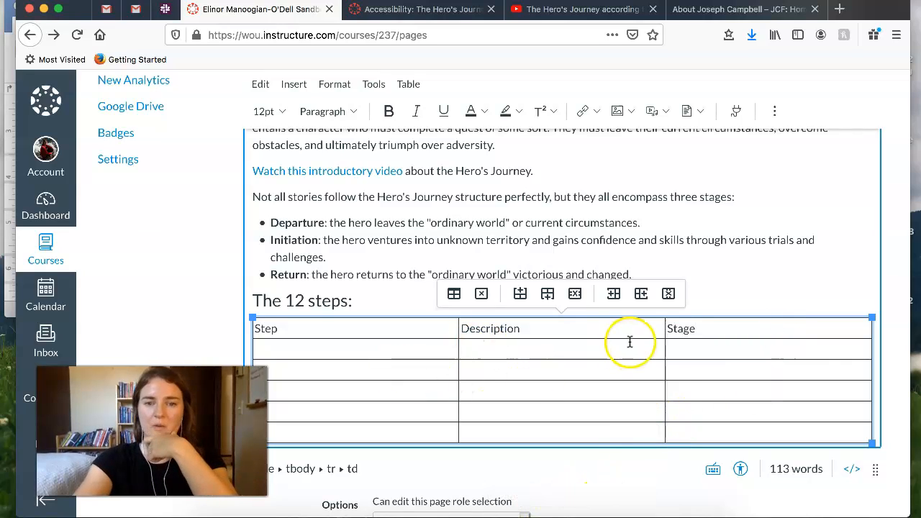
# Format the header row cells Step, Description and Stage as Heading 4.
pyautogui.moveTo(699, 331); pyautogui.dragTo(305, 332)
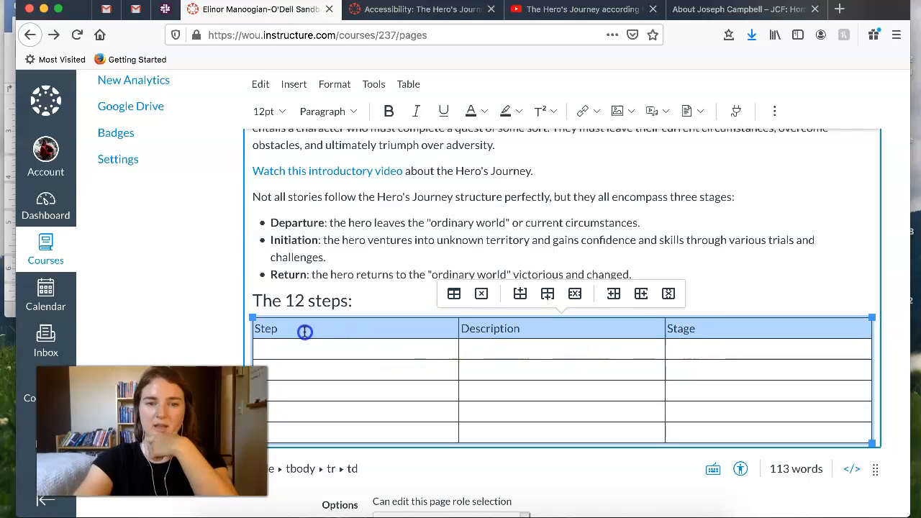
pyautogui.click(351, 112)
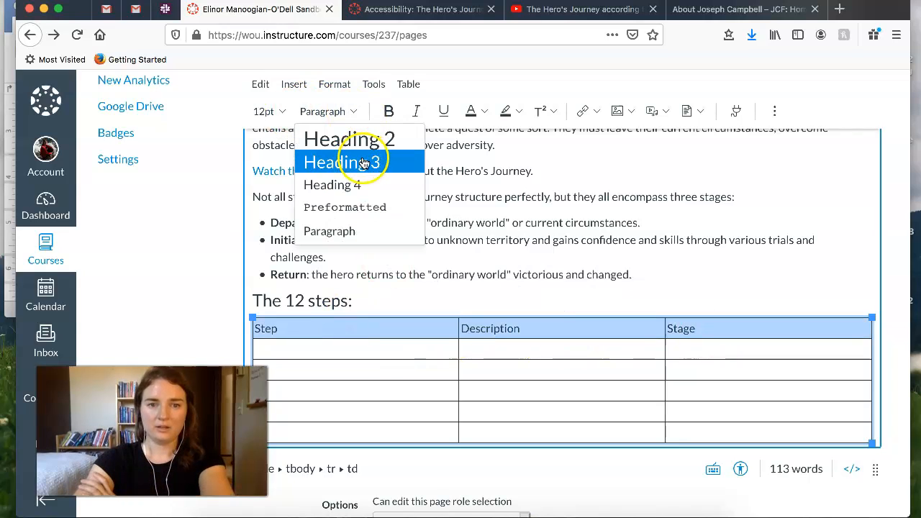
pyautogui.click(370, 184)
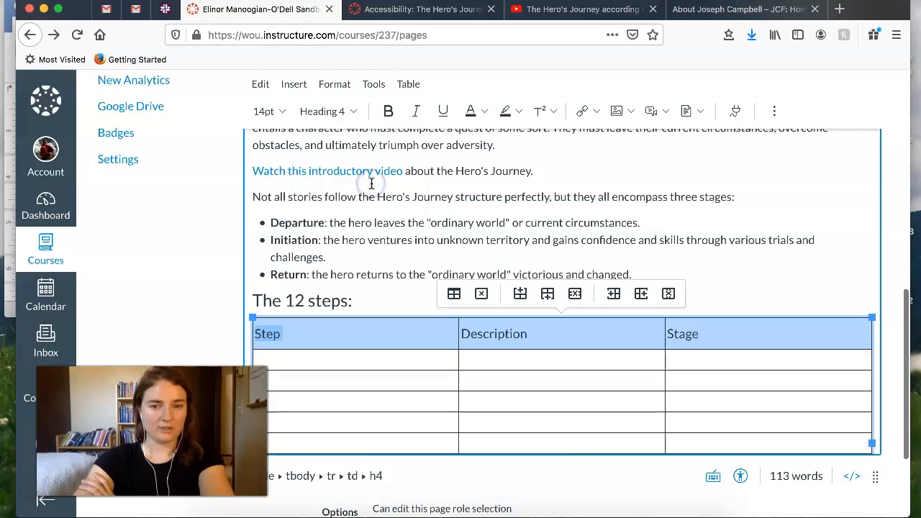
# Fill the next four table rows with the steps from Ordinary World to Meeting The Mentor, including their descriptions and the stage Ordinary World.
pyautogui.click(442, 383)
pyautogui.click(508, 384)
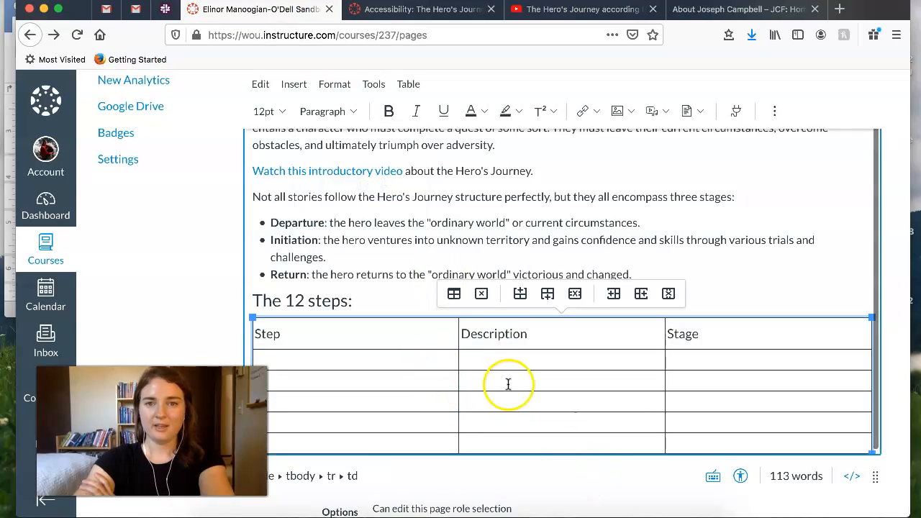
pyautogui.rightClick(508, 385)
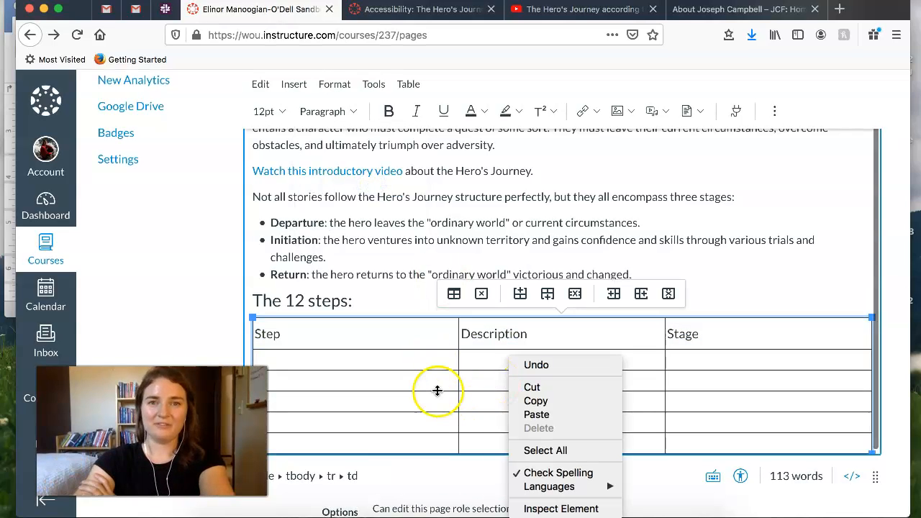
pyautogui.click(605, 415)
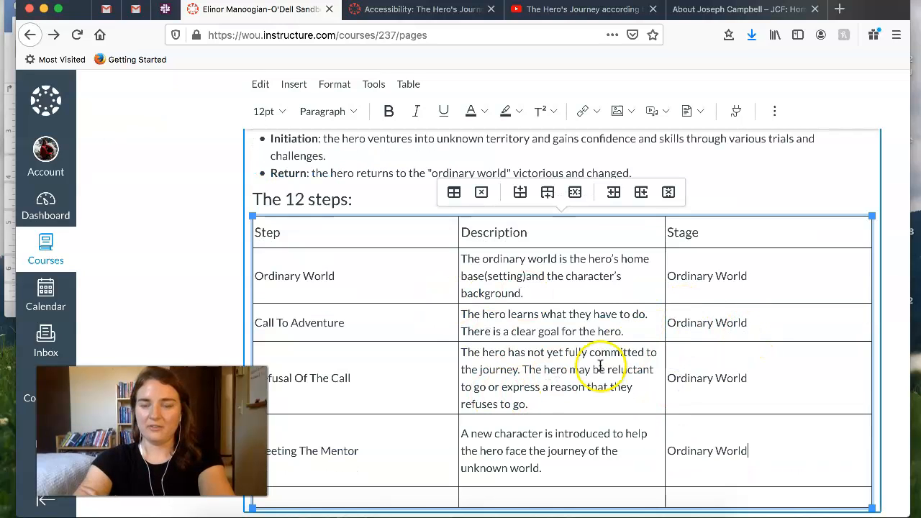
pyautogui.moveTo(779, 456); pyautogui.dragTo(258, 247)
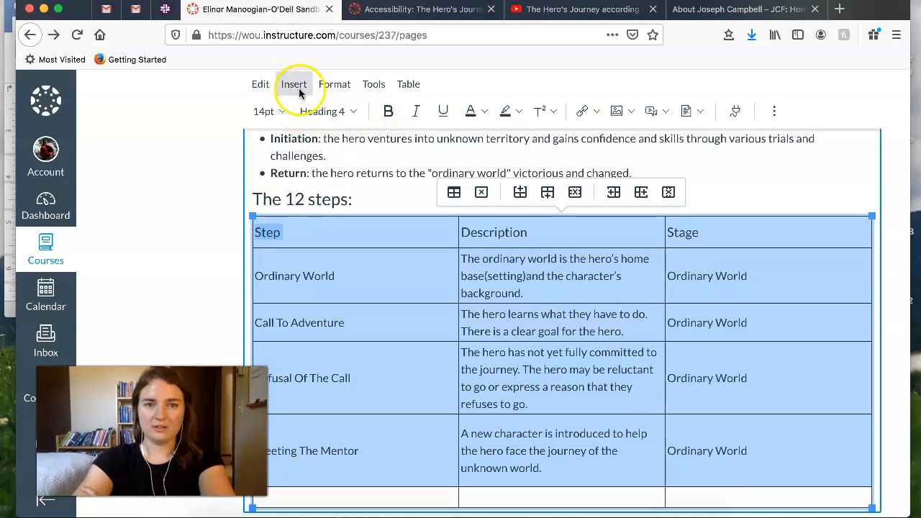
pyautogui.click(327, 86)
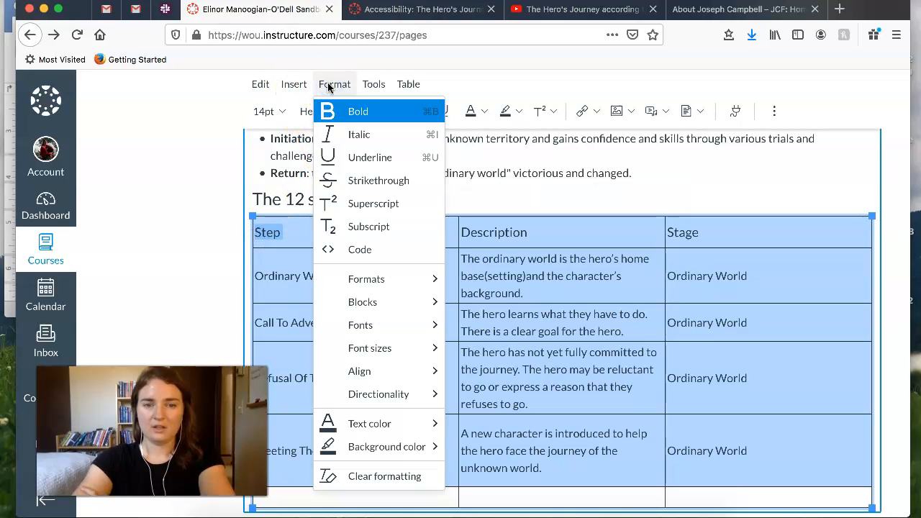
pyautogui.moveTo(412, 327)
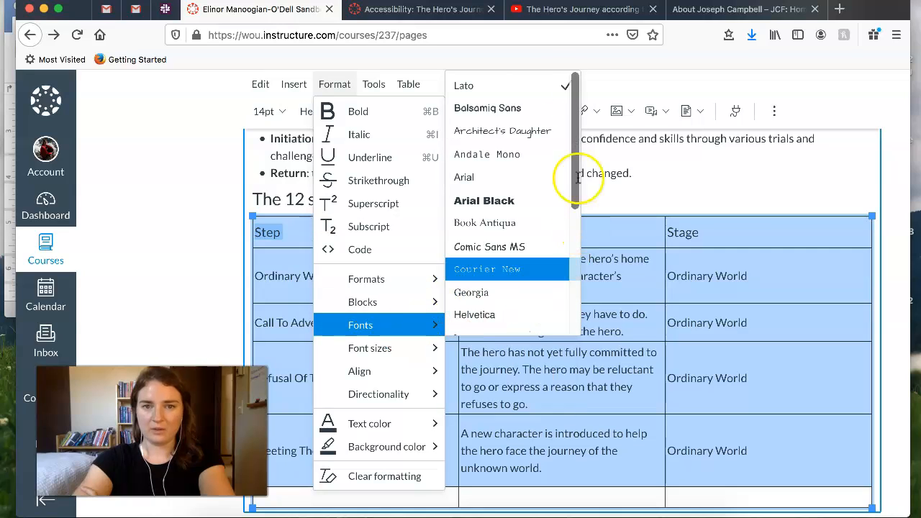
pyautogui.click(528, 86)
pyautogui.click(469, 139)
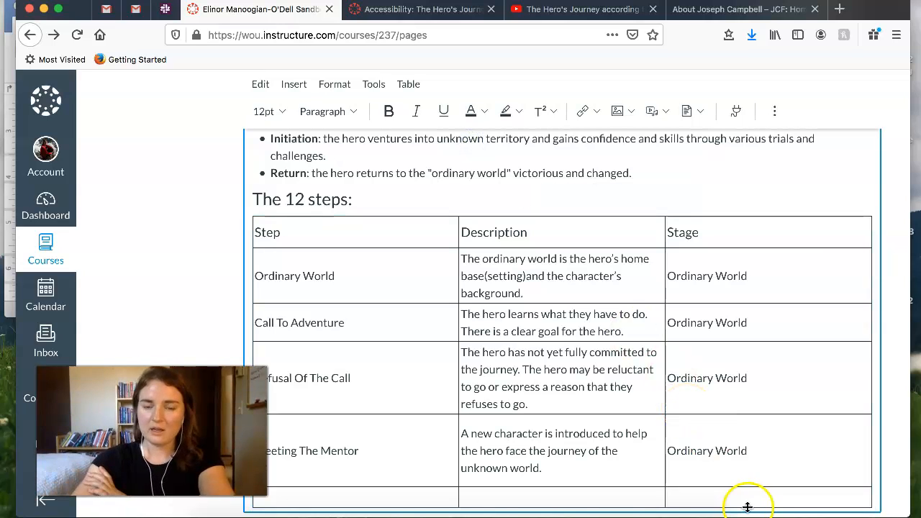
# Select the entire page content, including the table, and set its font to Arial.
pyautogui.scroll(-3, 748, 508)
pyautogui.moveTo(766, 323); pyautogui.dragTo(664, 447)
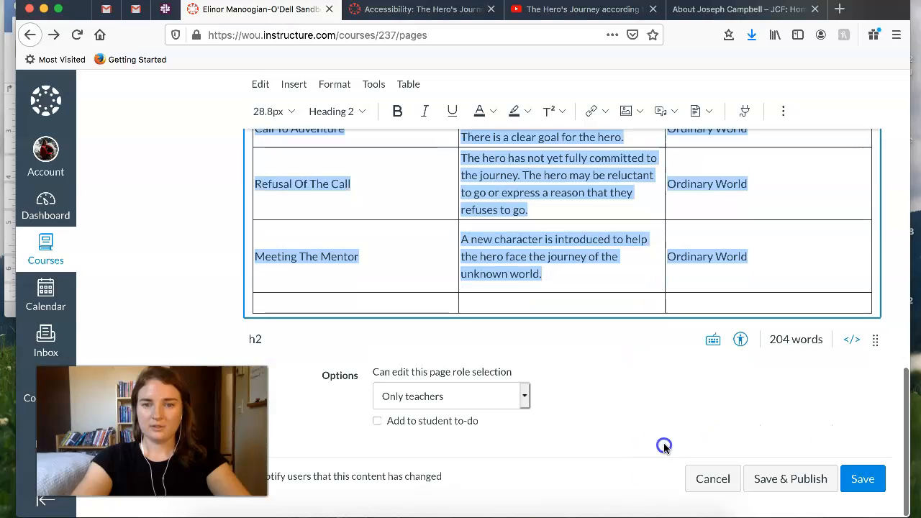
pyautogui.click(335, 85)
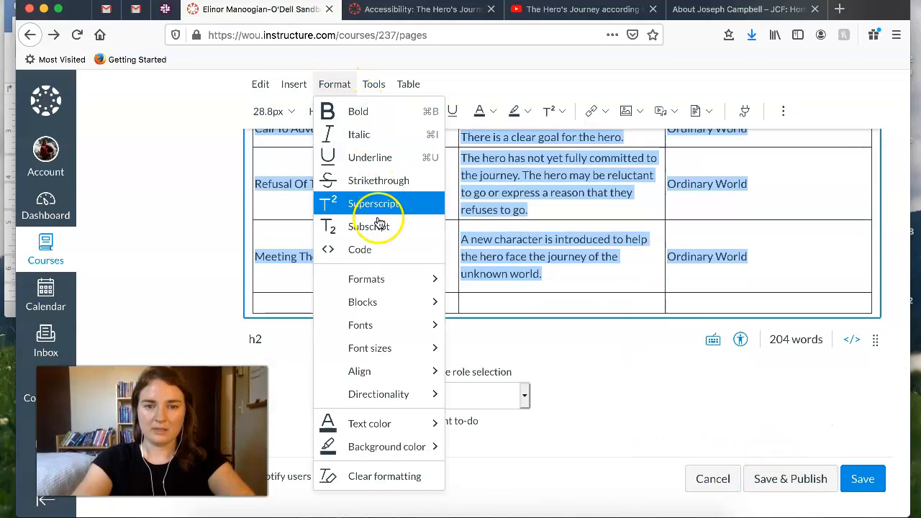
pyautogui.moveTo(386, 285)
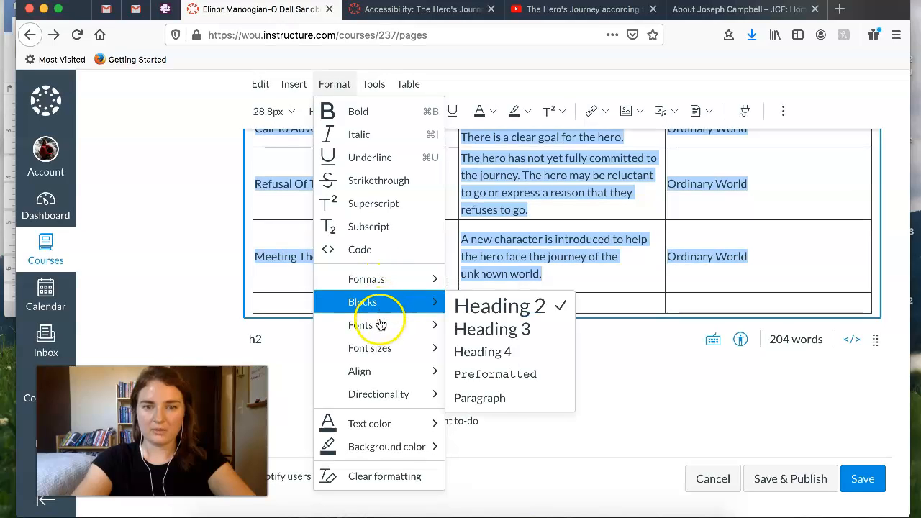
pyautogui.moveTo(403, 325)
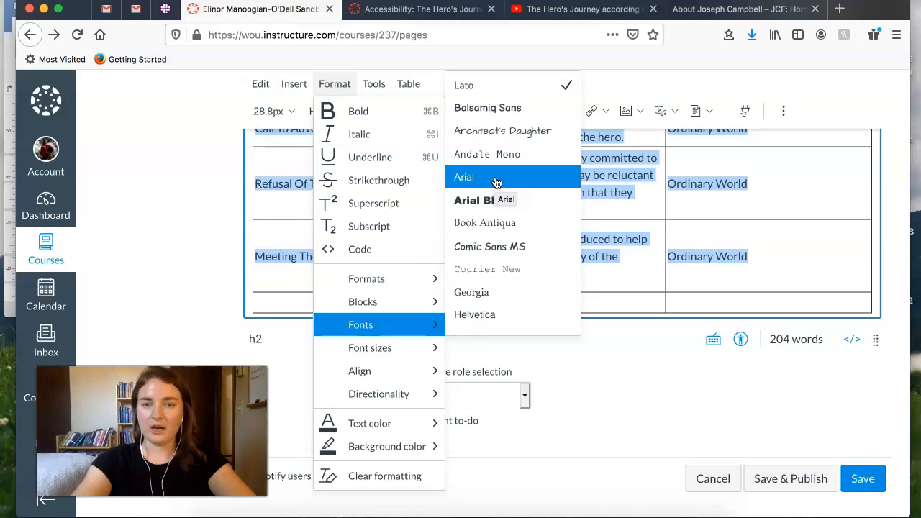
pyautogui.click(497, 180)
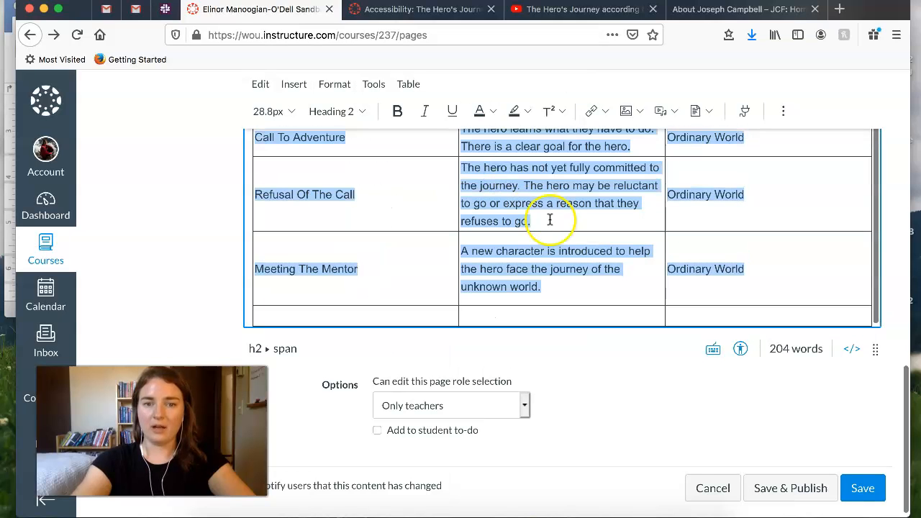
pyautogui.scroll(8, 614, 254)
pyautogui.click(597, 267)
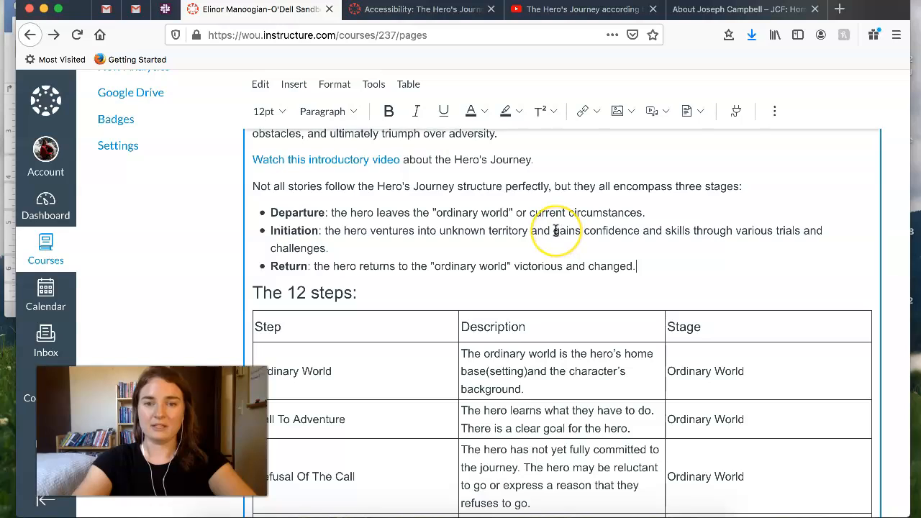
pyautogui.scroll(6, 555, 230)
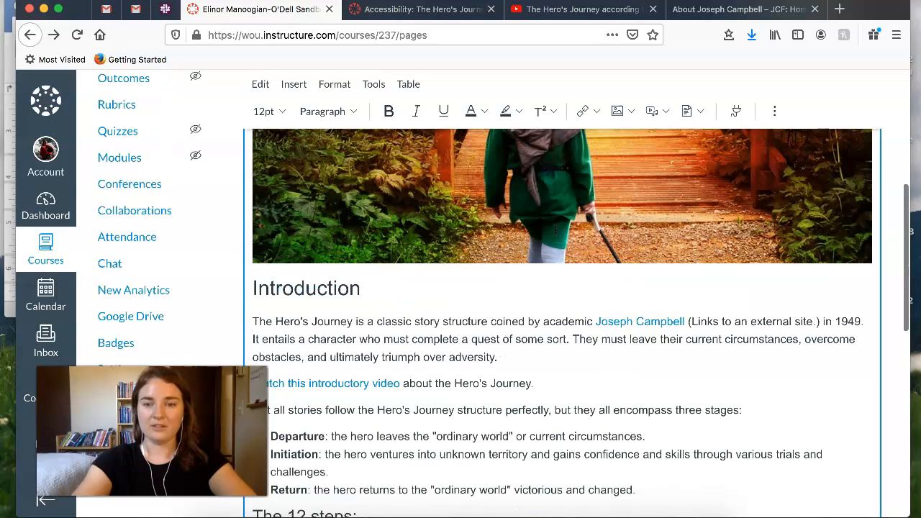
pyautogui.scroll(-4, 485, 267)
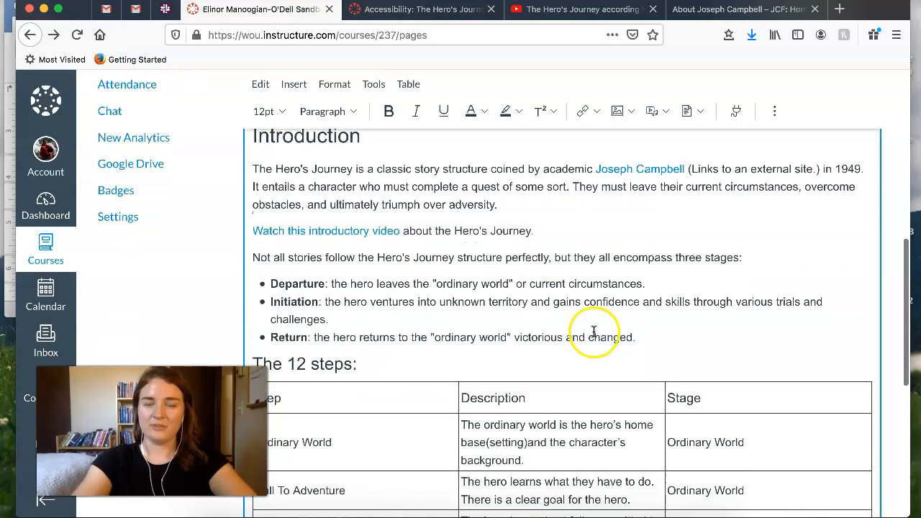
# Turn on the caption in the properties of the 12 steps table and save them.
pyautogui.scroll(-3, 131, 204)
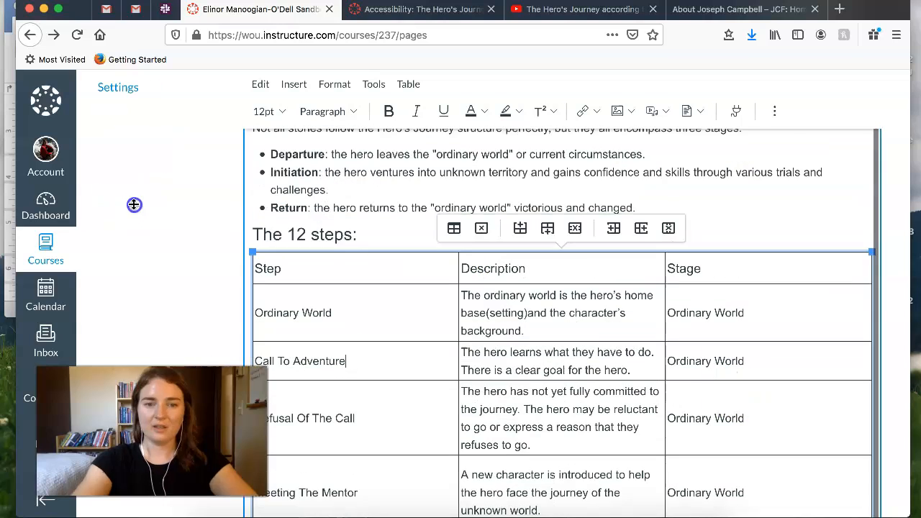
pyautogui.click(385, 267)
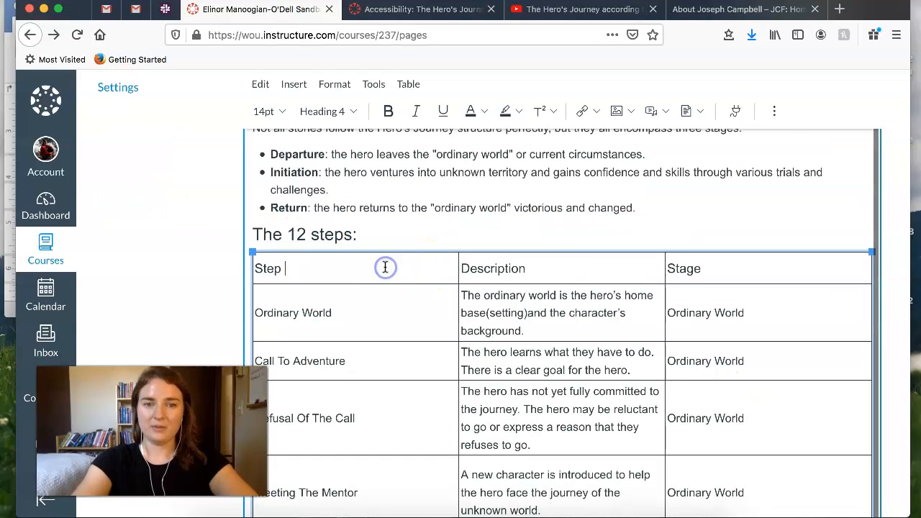
pyautogui.click(777, 113)
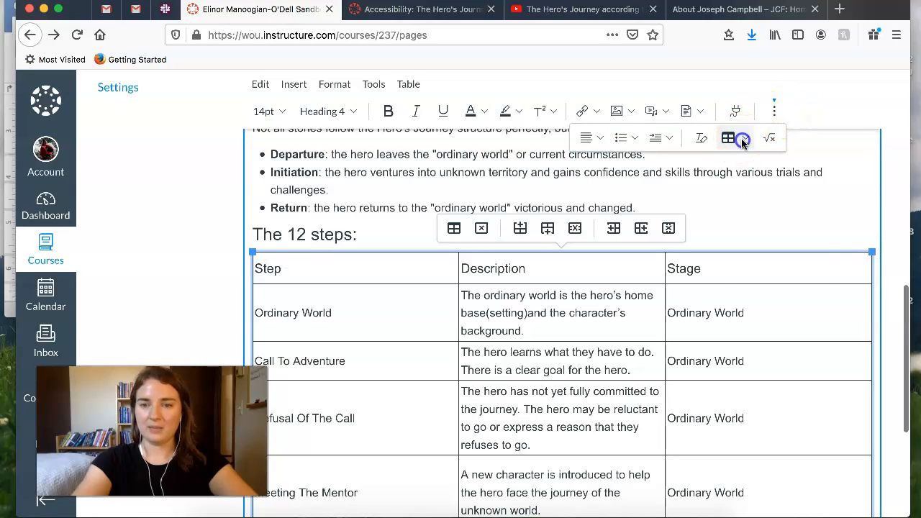
pyautogui.click(744, 141)
pyautogui.click(783, 270)
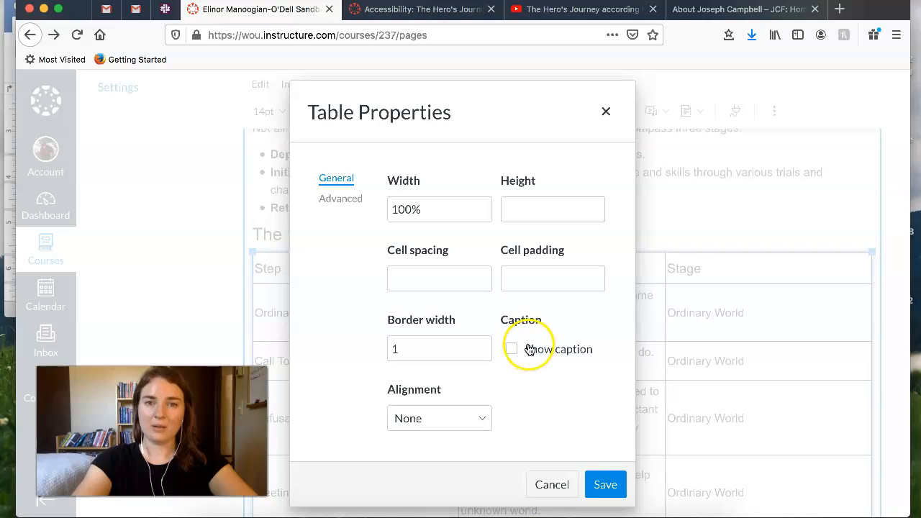
pyautogui.click(510, 353)
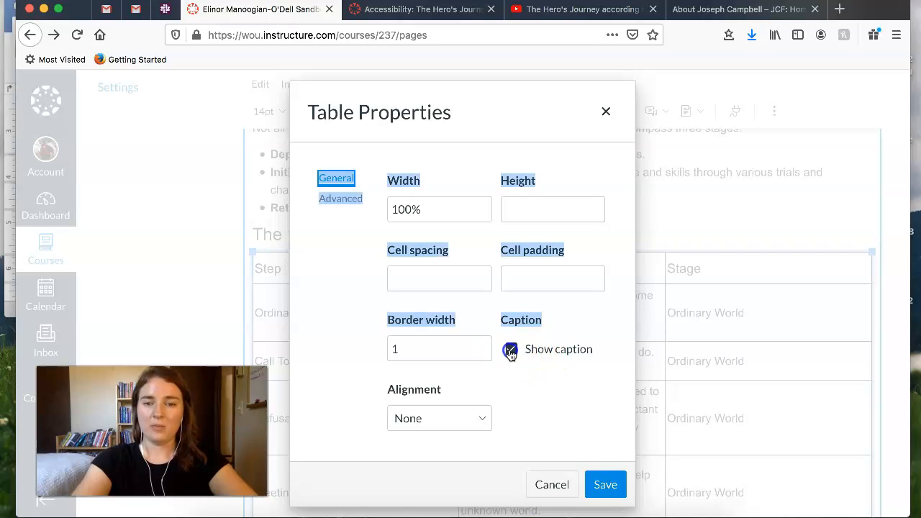
pyautogui.click(586, 445)
pyautogui.click(619, 493)
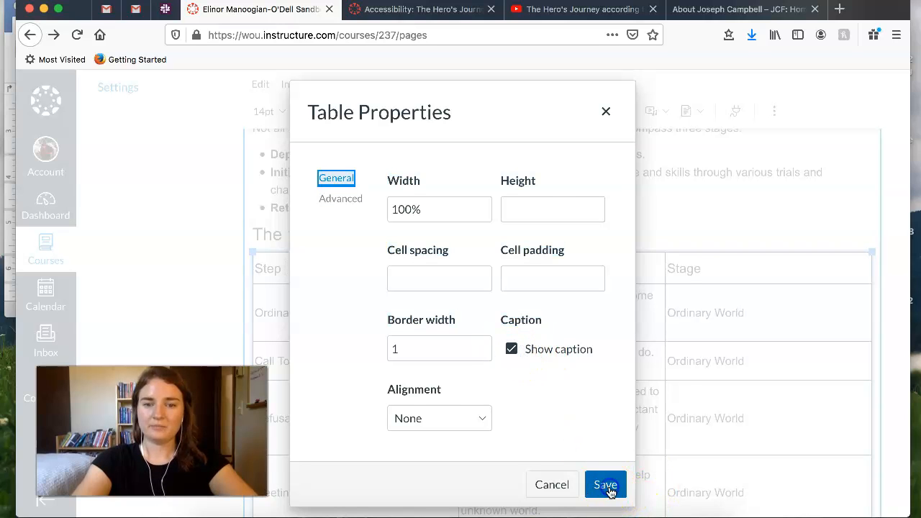
# Enter the table caption "This table describes the 12 steps of the hero's journey.".
pyautogui.click(607, 262)
pyautogui.write("This table describes the 12 steps of the hero's journey.")
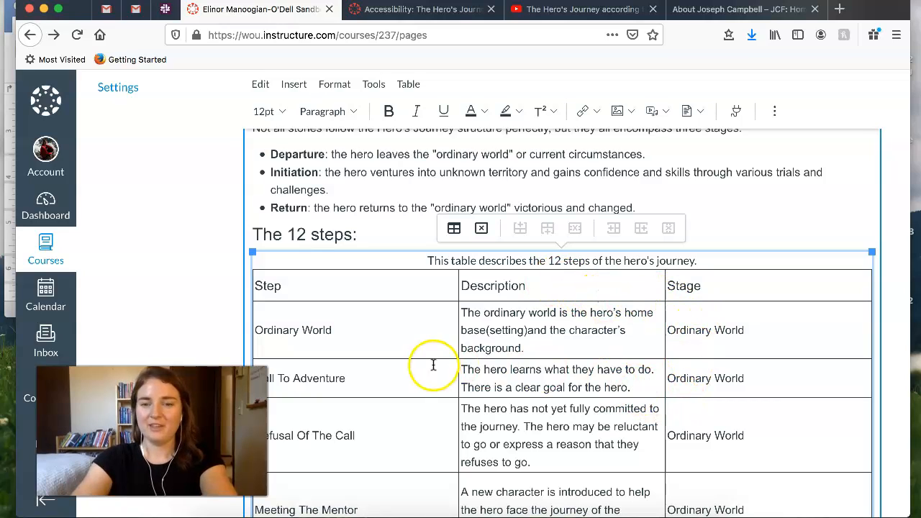
pyautogui.click(702, 201)
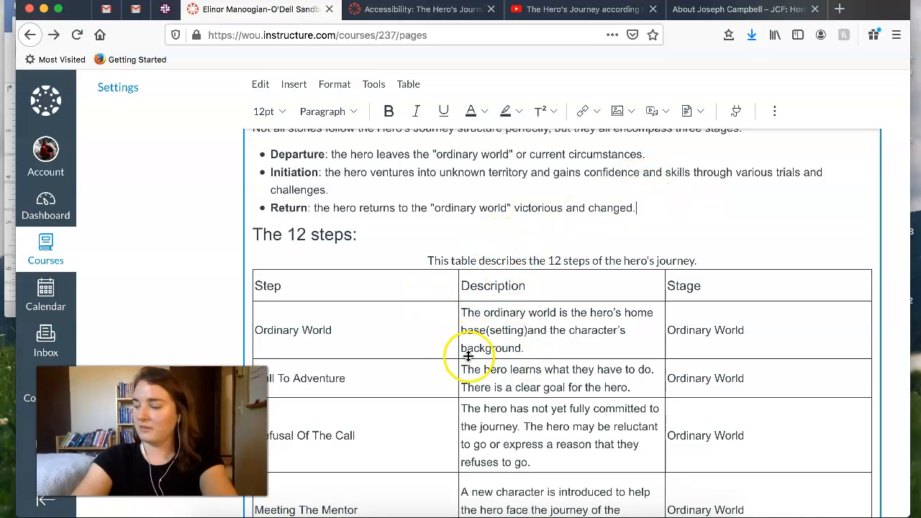
# Delete the empty last row of the table and add an empty line below the table.
pyautogui.scroll(-4, 626, 328)
pyautogui.scroll(3, 625, 324)
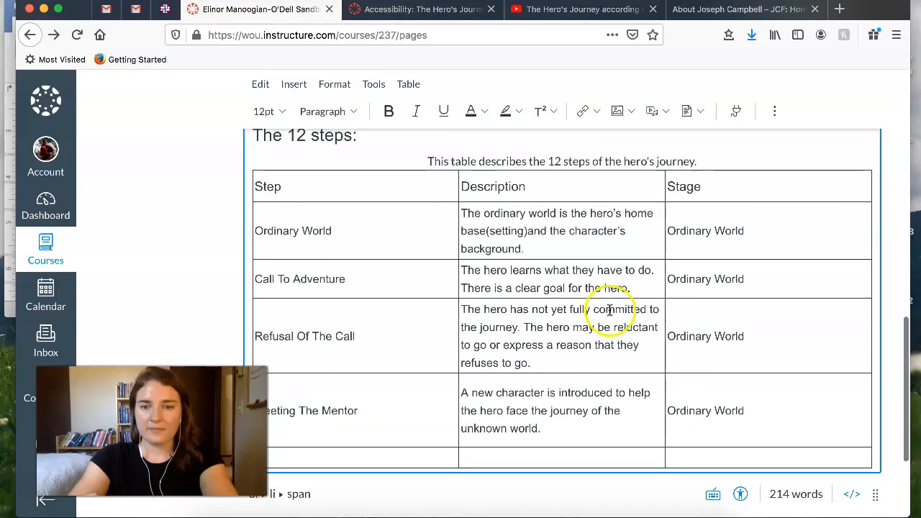
pyautogui.scroll(-3, 609, 305)
pyautogui.click(740, 308)
pyautogui.click(359, 298)
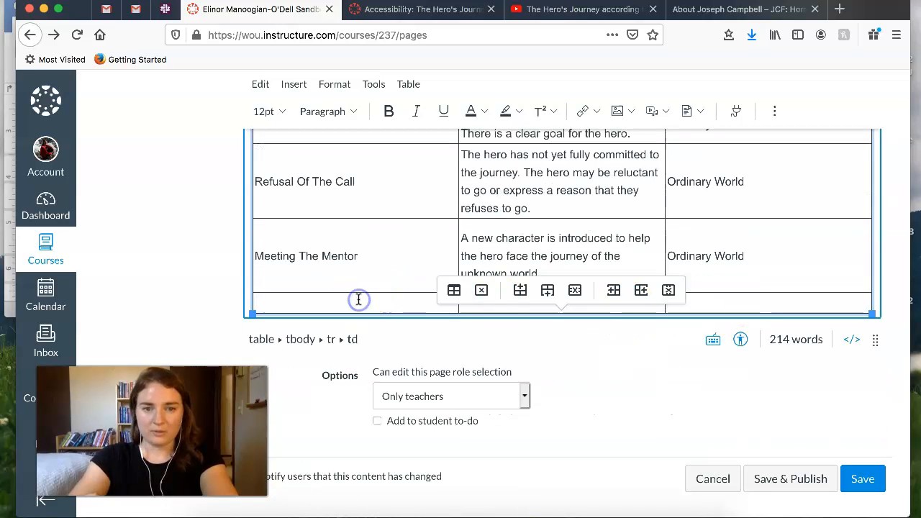
pyautogui.click(575, 290)
pyautogui.click(366, 311)
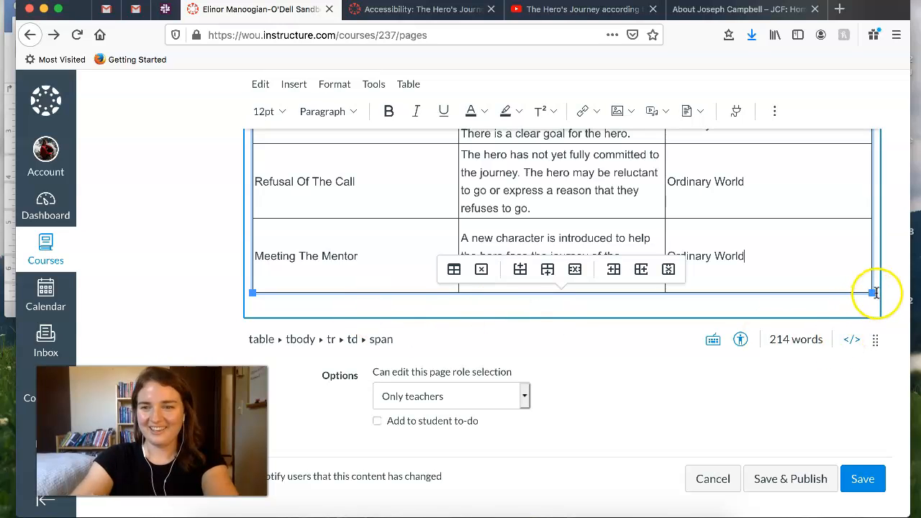
pyautogui.click(877, 292)
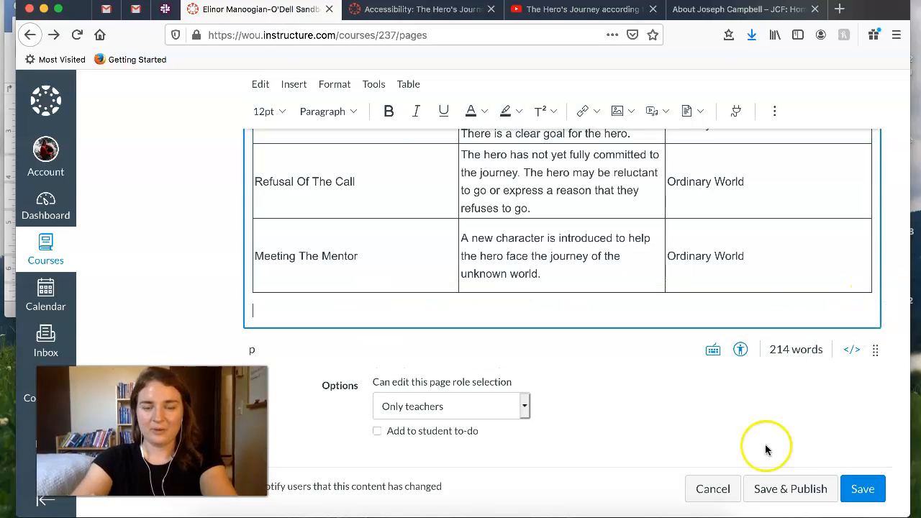
# Switch to the Word document and copy the "Assignment: Diagram a story" heading with its instruction paragraph.
pyautogui.click(605, 512)
pyautogui.scroll(-15, 473, 272)
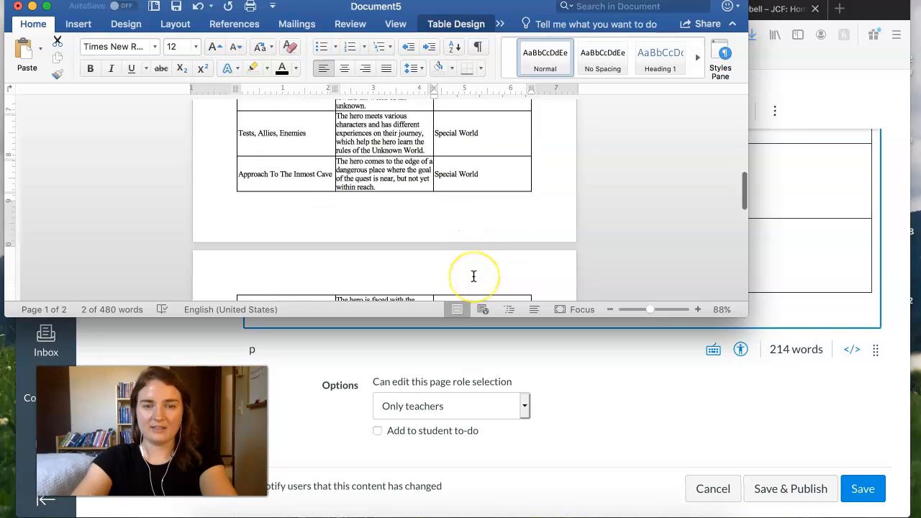
pyautogui.moveTo(444, 177); pyautogui.dragTo(203, 140)
pyautogui.hotkey('ctrl', 'c')
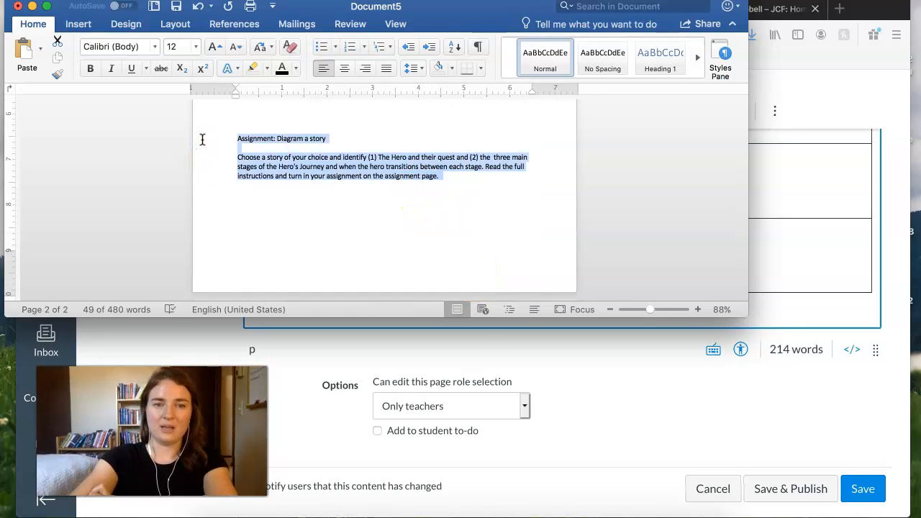
# Switch back to the Canvas page, paste the assignment heading and instructions below the table, and remove the blank line between them.
pyautogui.click(617, 419)
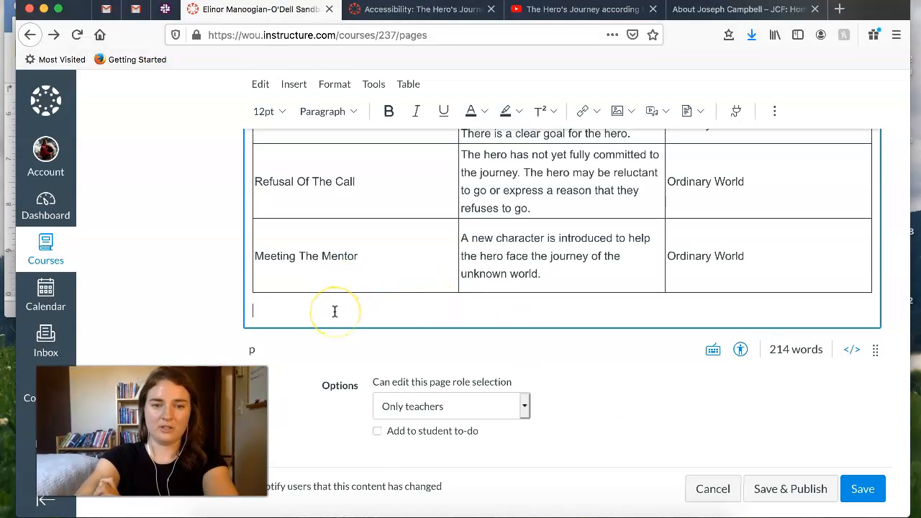
pyautogui.hotkey('ctrl', 'v')
pyautogui.scroll(-1, 428, 306)
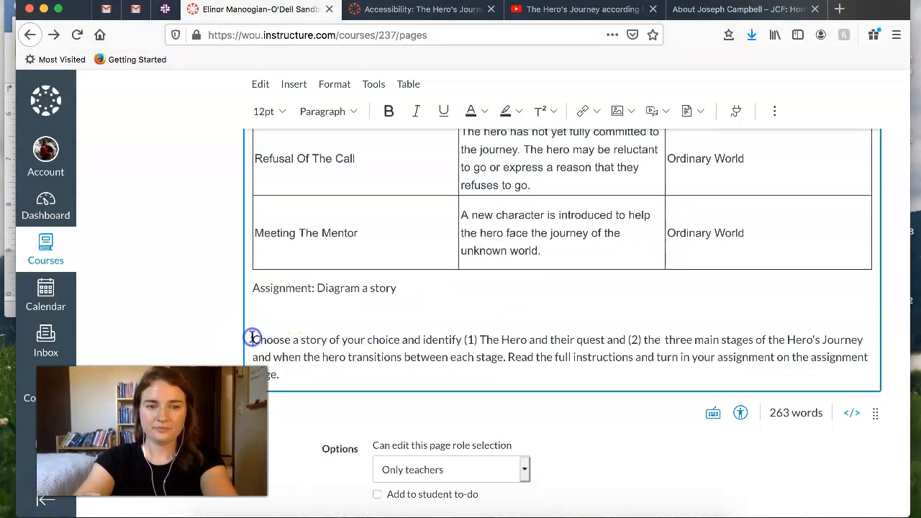
pyautogui.press('BackSpace')
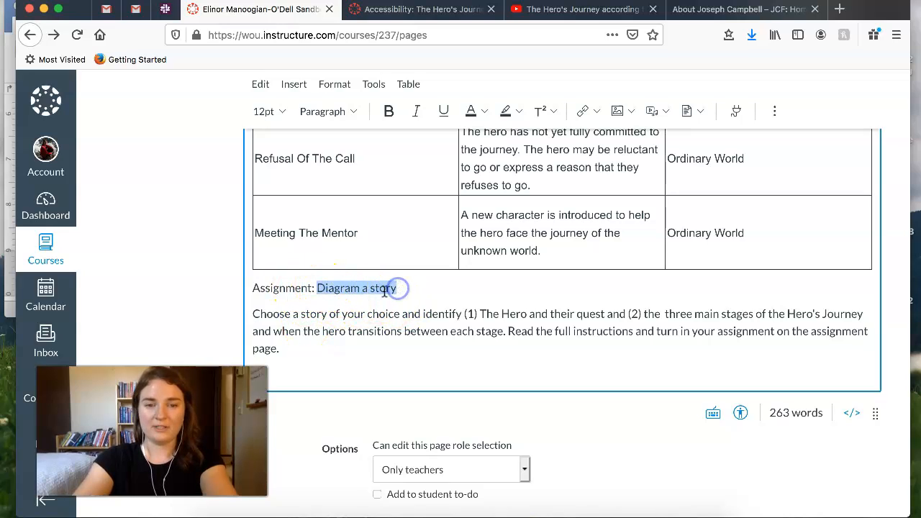
# Link the text "Diagram a story" in the assignment heading to the course's "Diagram a story" assignment.
pyautogui.click(595, 111)
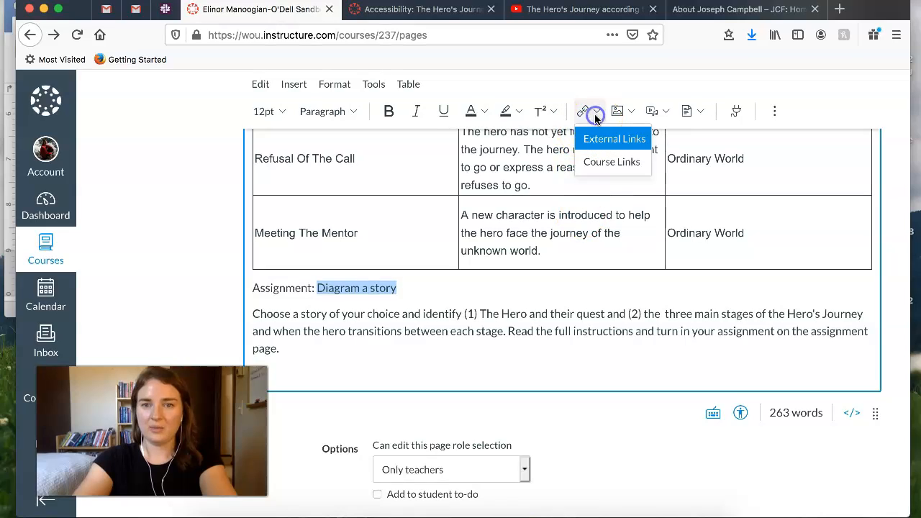
pyautogui.click(620, 161)
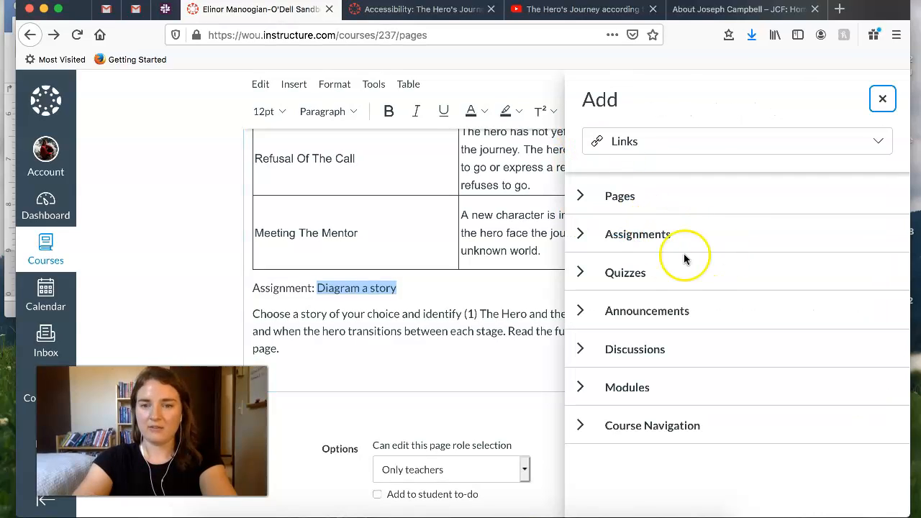
pyautogui.click(583, 234)
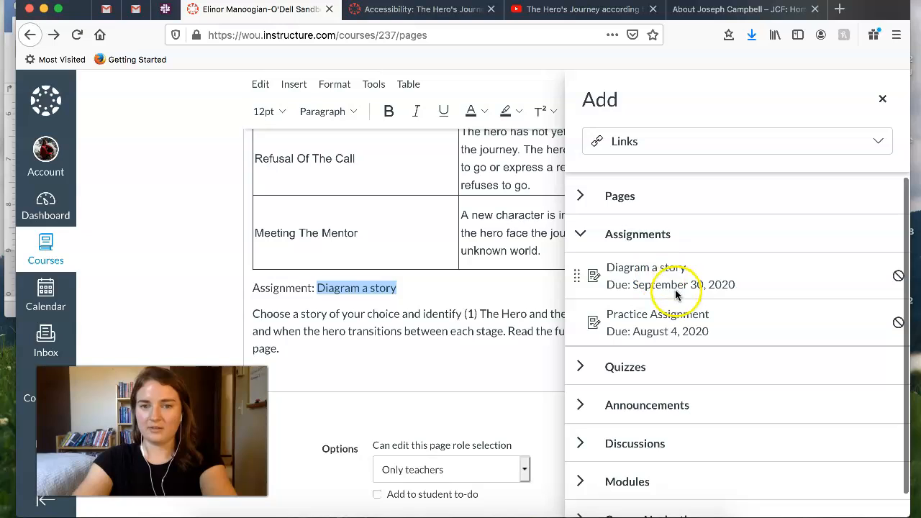
pyautogui.click(669, 268)
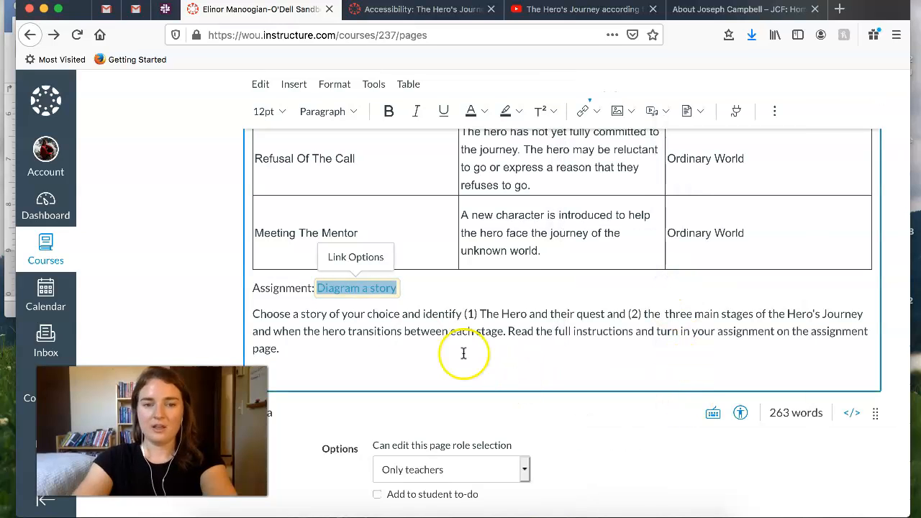
pyautogui.click(404, 319)
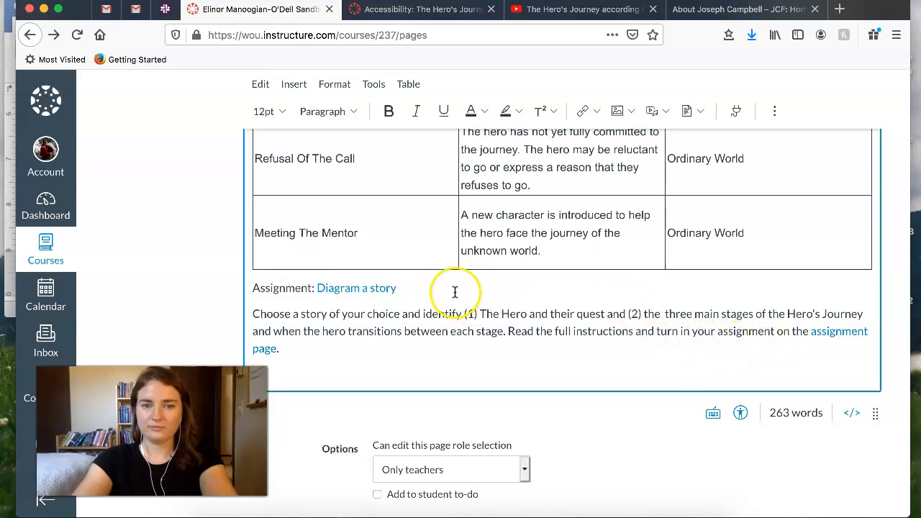
# Insert the Heros-Journey diagram from the course images on a new line below the introductory video sentence.
pyautogui.scroll(10, 455, 292)
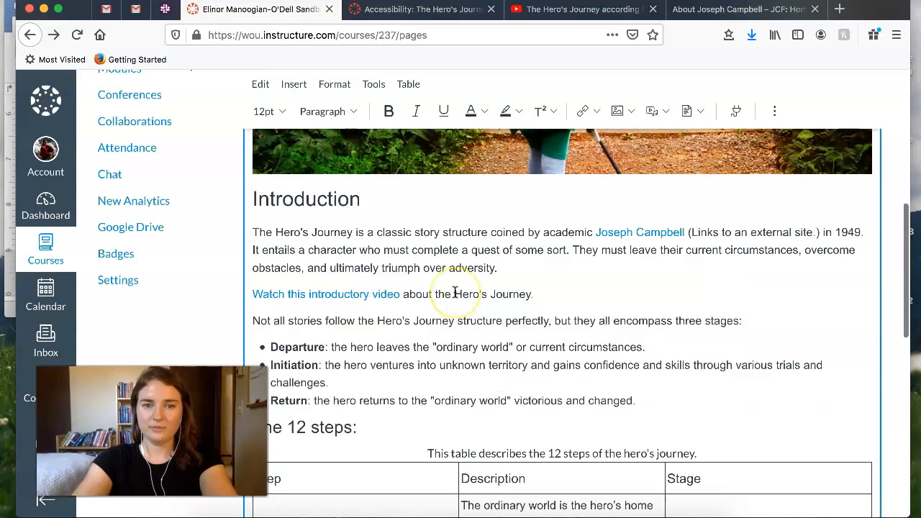
pyautogui.scroll(-2, 545, 315)
pyautogui.scroll(-1, 545, 315)
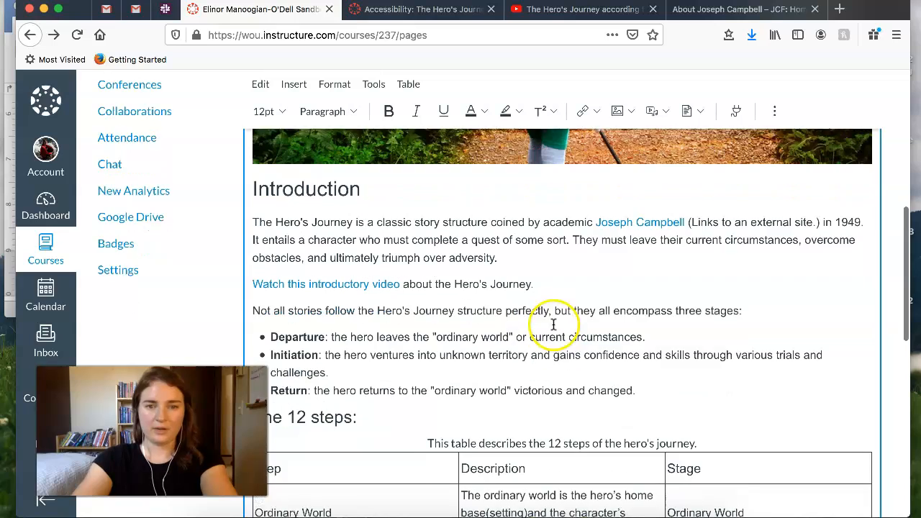
pyautogui.click(556, 270)
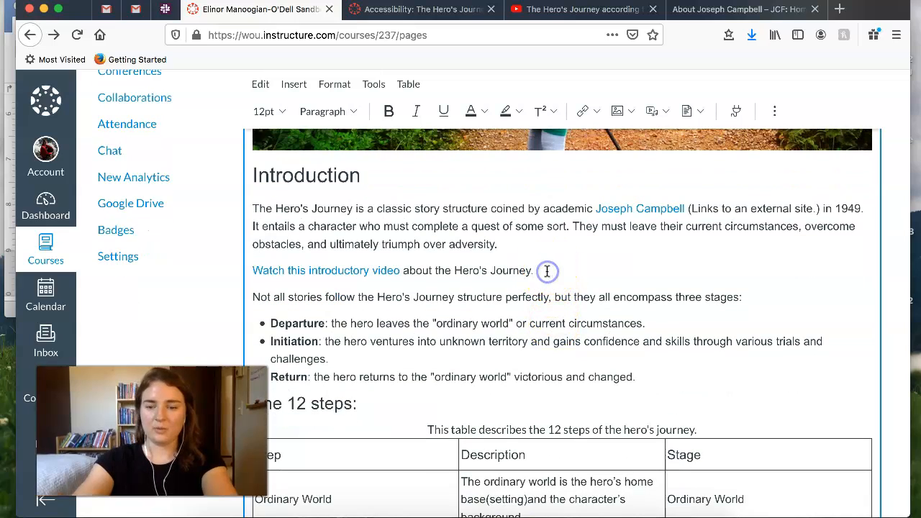
pyautogui.press('Return')
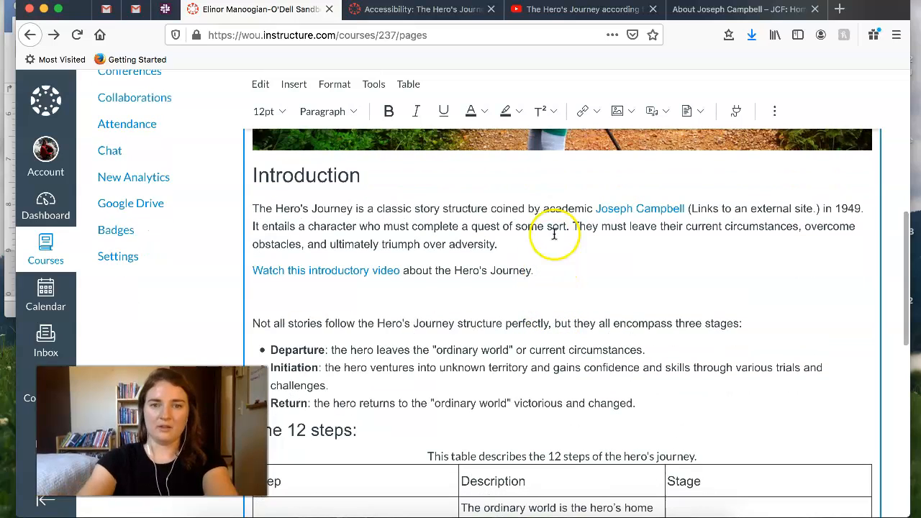
pyautogui.click(629, 111)
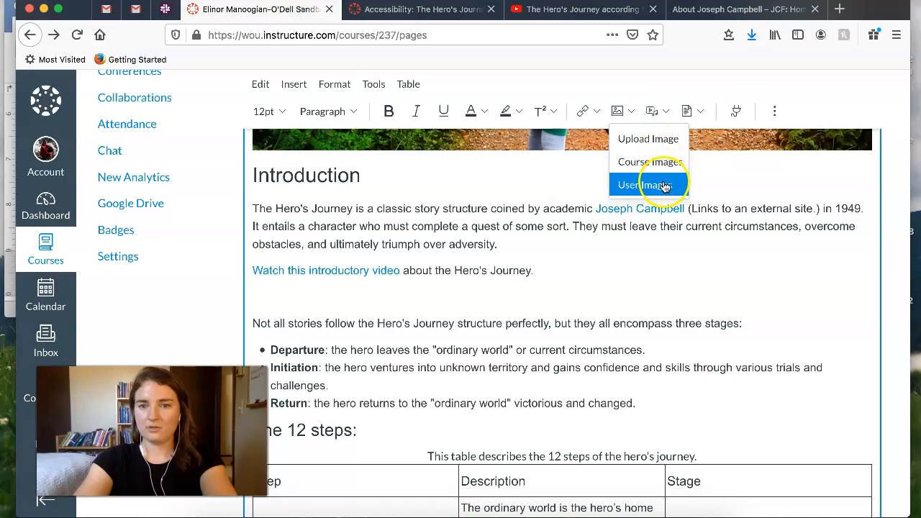
pyautogui.click(661, 161)
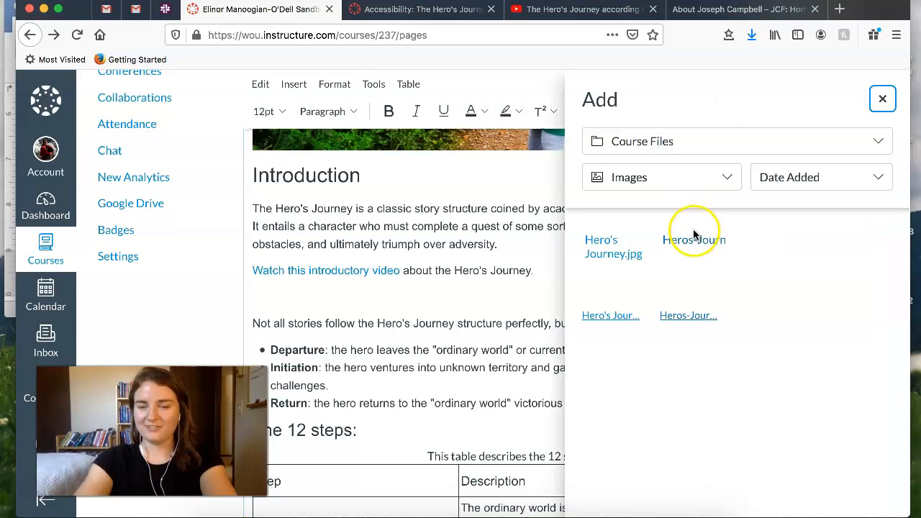
pyautogui.click(689, 252)
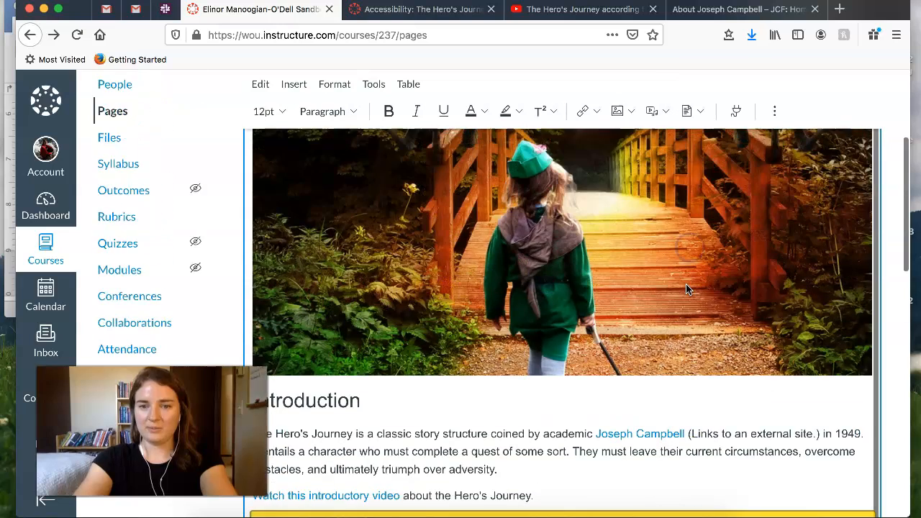
# Shrink the Hero's Journey diagram proportionally to about 747 by 498 pixels.
pyautogui.scroll(-10, 472, 372)
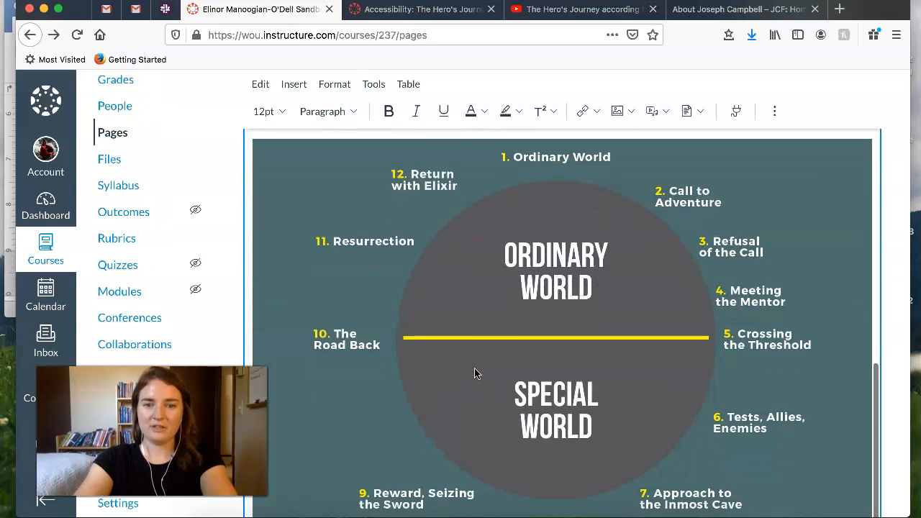
pyautogui.click(264, 148)
pyautogui.moveTo(252, 139); pyautogui.dragTo(334, 191)
# Centre the Hero's Journey diagram horizontally on the page.
pyautogui.click(780, 111)
pyautogui.click(659, 141)
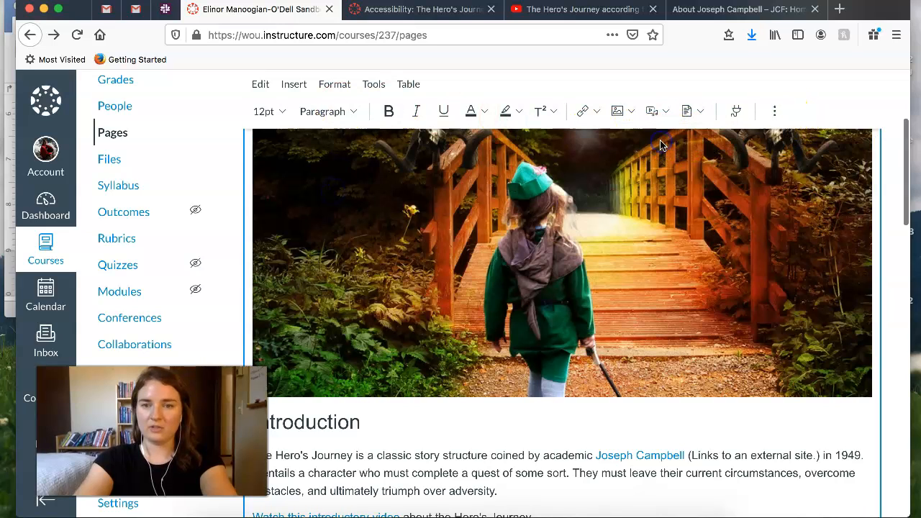
pyautogui.click(774, 113)
pyautogui.click(589, 136)
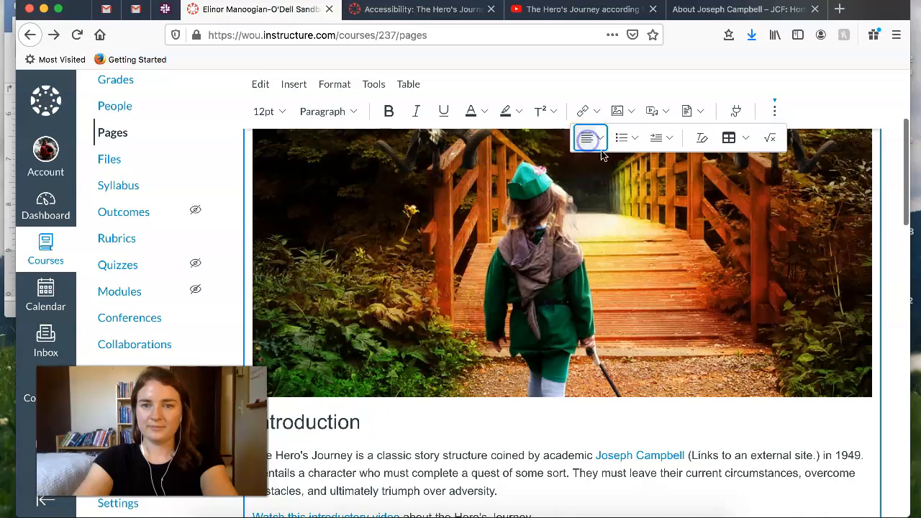
pyautogui.click(774, 111)
pyautogui.click(592, 138)
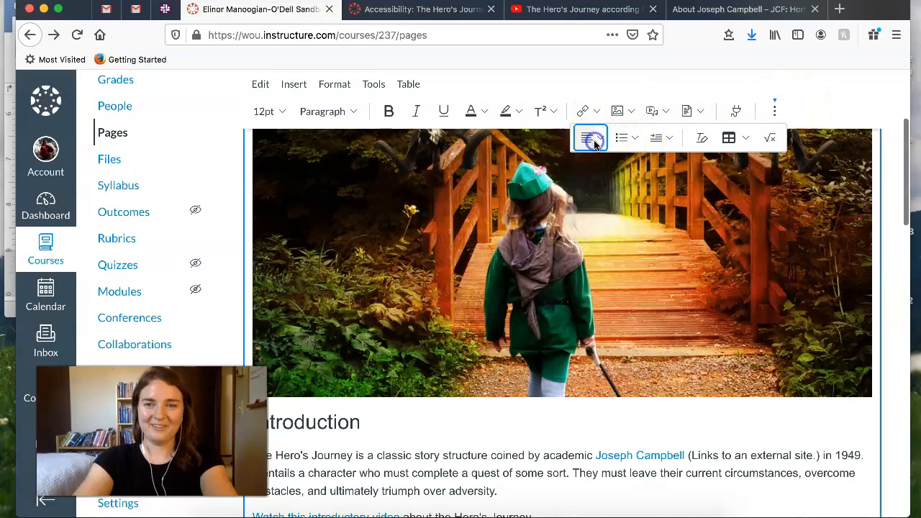
pyautogui.click(603, 144)
pyautogui.click(774, 110)
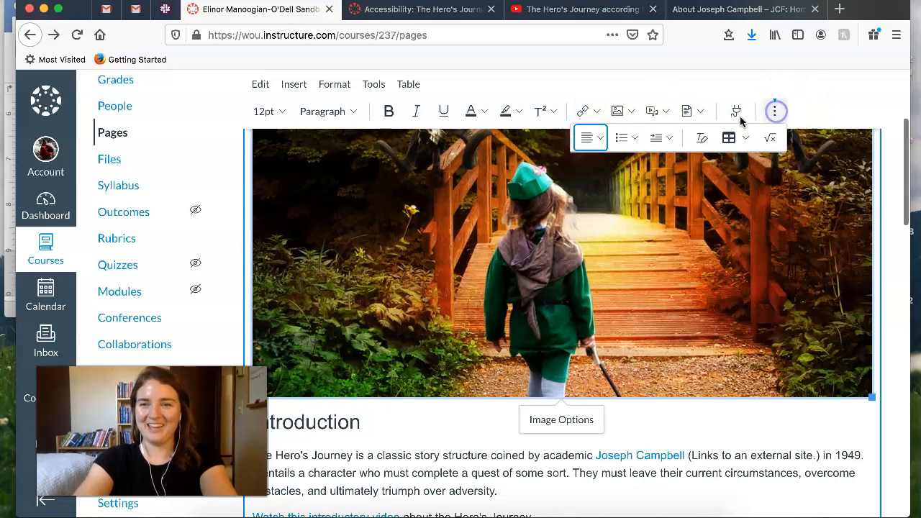
pyautogui.click(603, 139)
pyautogui.click(639, 177)
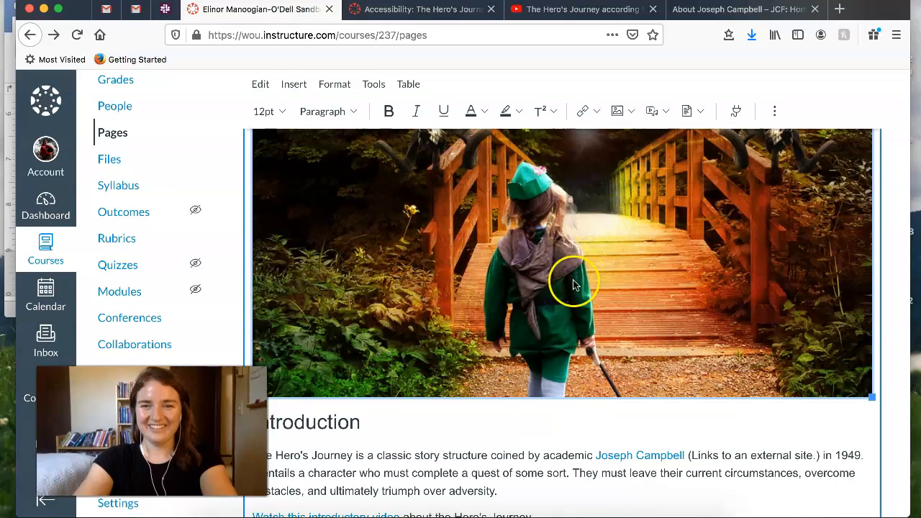
# Replace the diagram's alt text with "A diagram showing the Hero's Journey." and apply the image options.
pyautogui.scroll(-10, 576, 288)
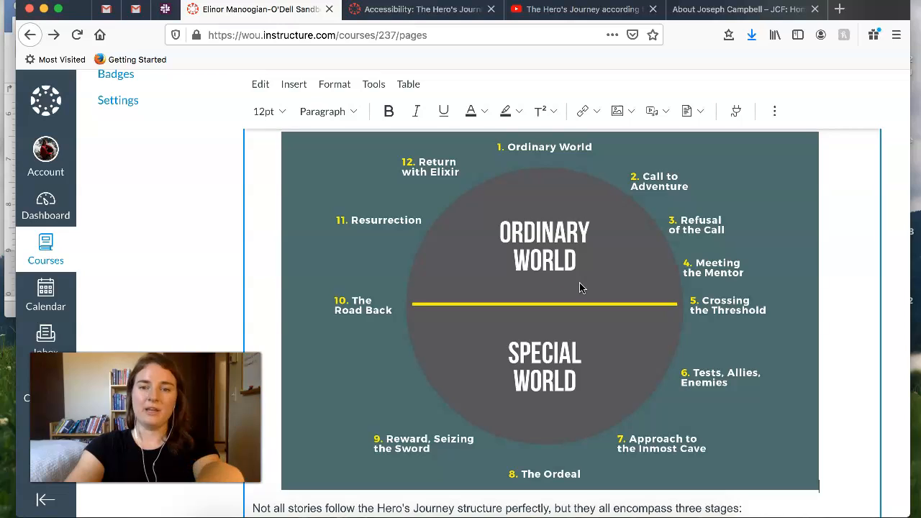
pyautogui.scroll(1, 570, 257)
pyautogui.click(554, 245)
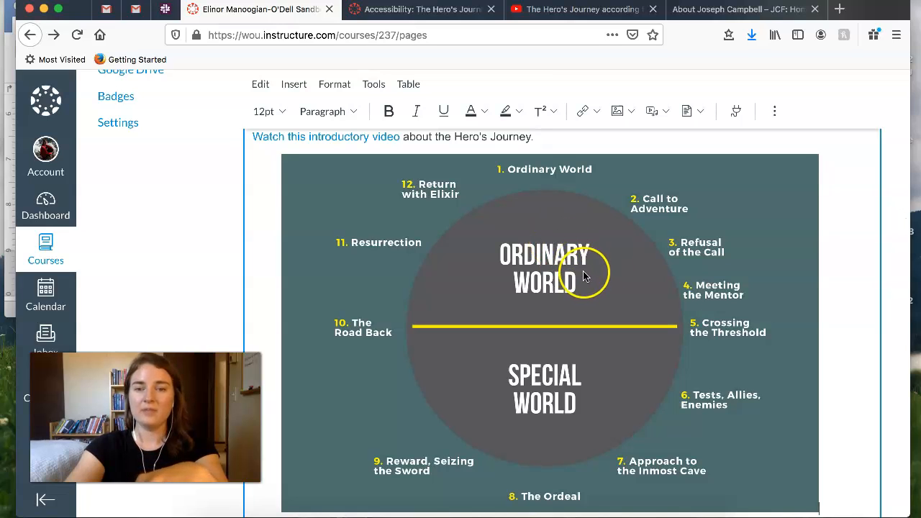
pyautogui.click(614, 261)
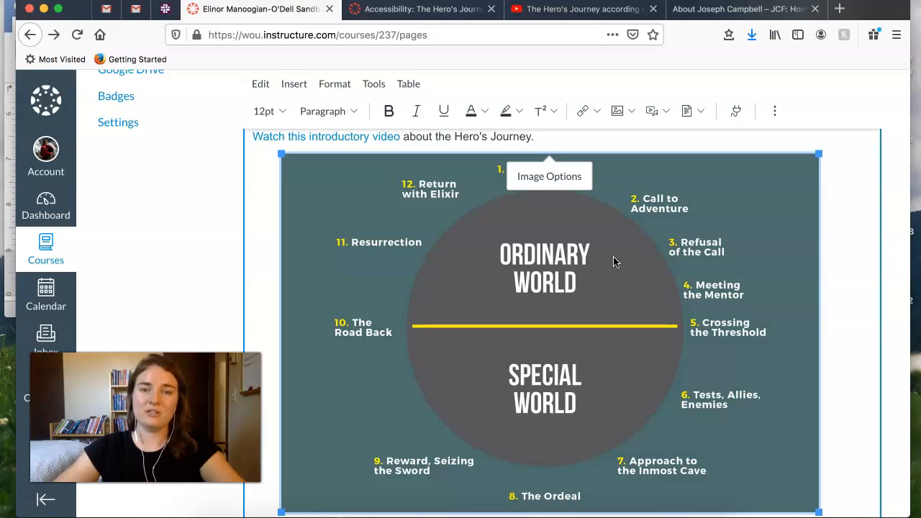
pyautogui.click(550, 177)
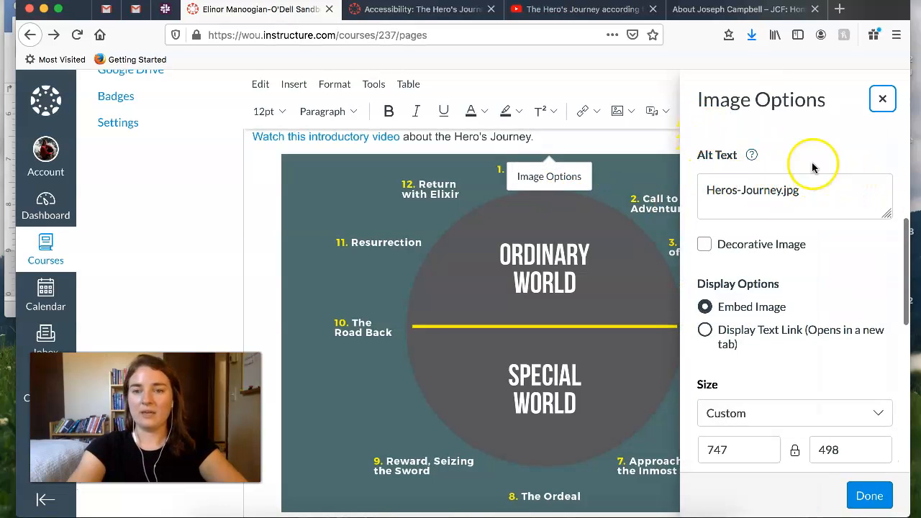
pyautogui.moveTo(817, 188); pyautogui.dragTo(686, 189)
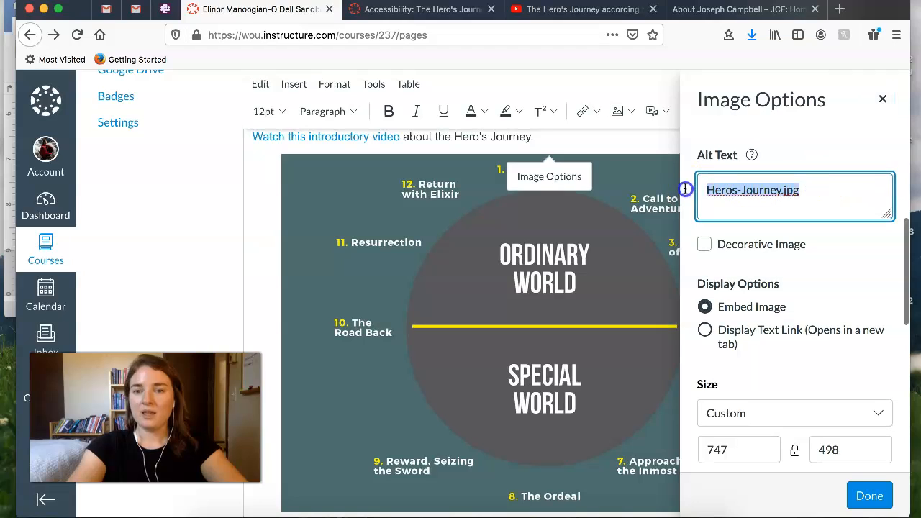
pyautogui.press('BackSpace')
pyautogui.write("A diagram showing the Hero's Journey.")
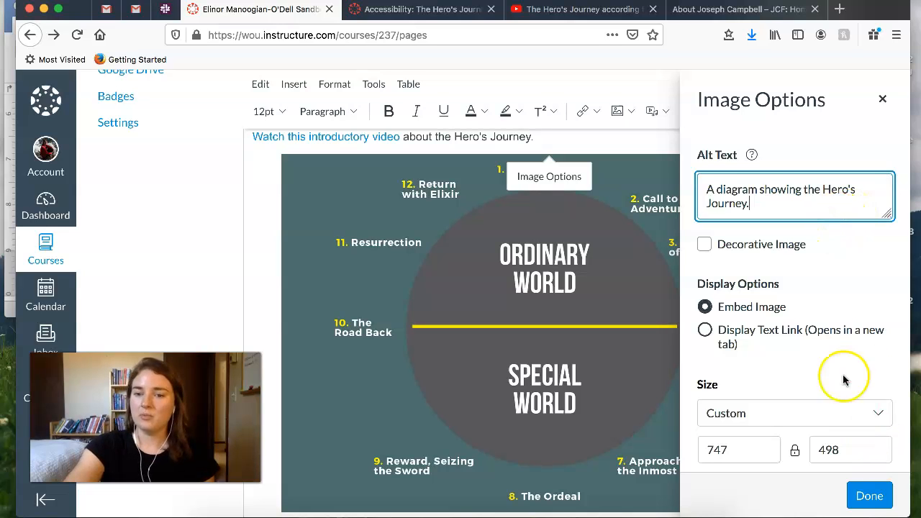
pyautogui.scroll(-1, 832, 323)
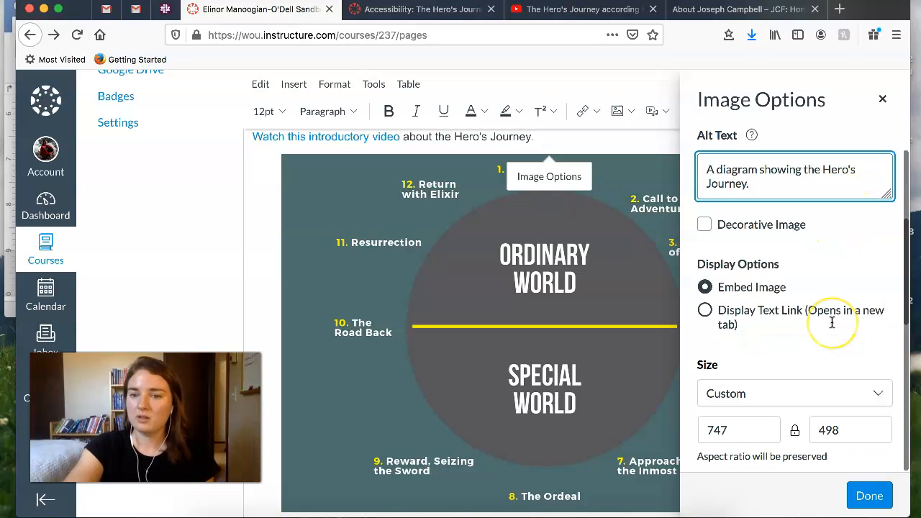
pyautogui.click(869, 497)
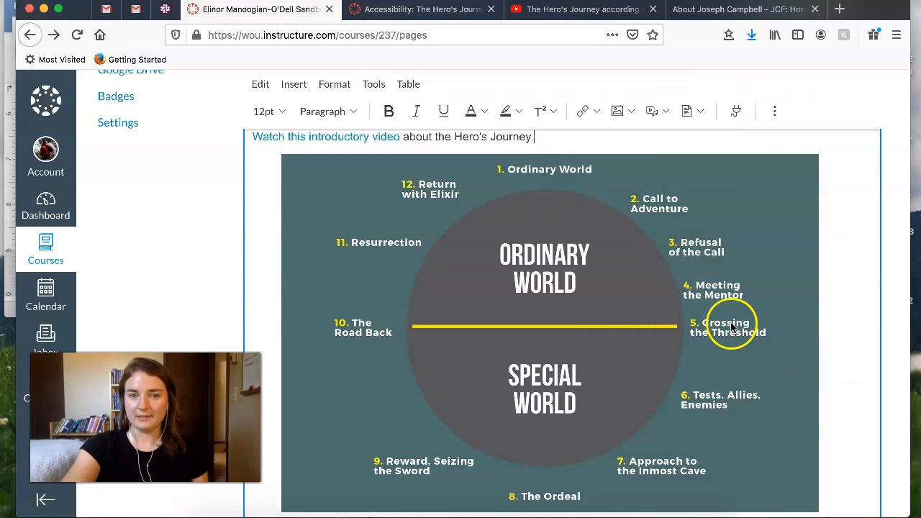
# Mark the forest bridge image above the Introduction heading as decorative and apply the image options.
pyautogui.scroll(10, 532, 229)
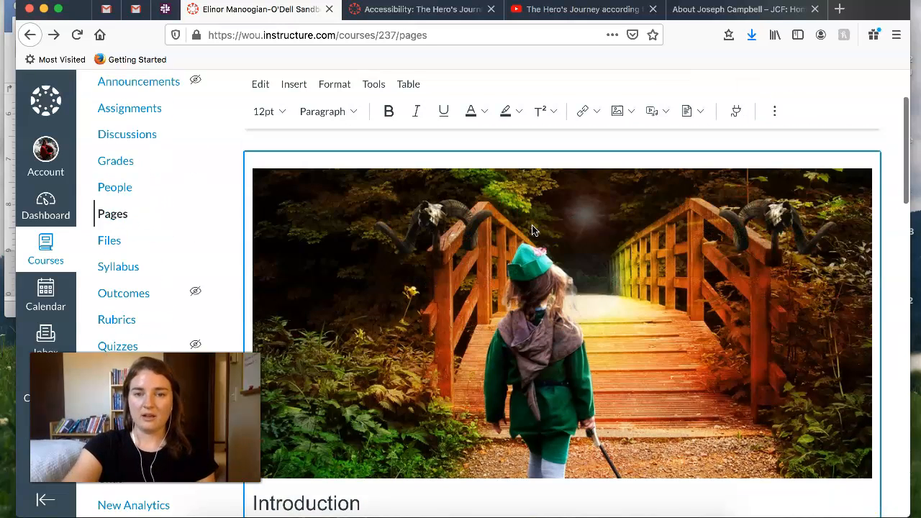
pyautogui.scroll(-1, 580, 352)
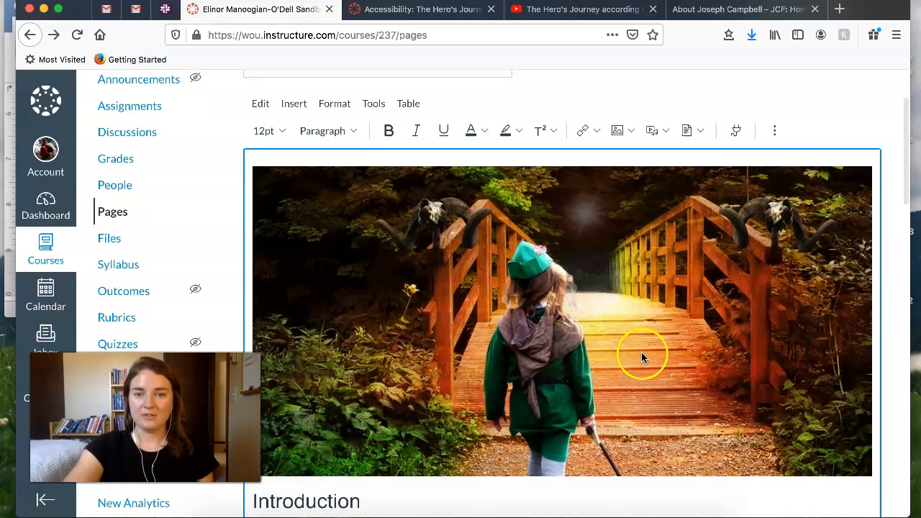
pyautogui.click(644, 308)
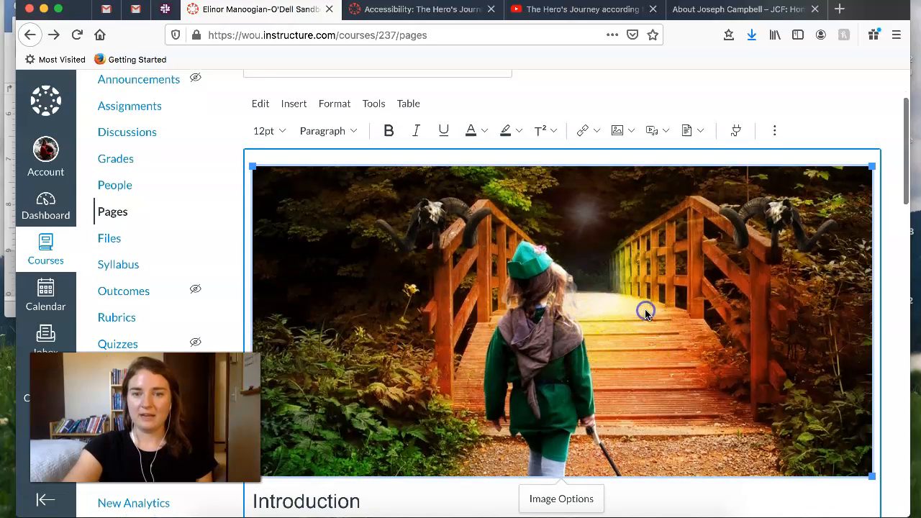
pyautogui.click(575, 497)
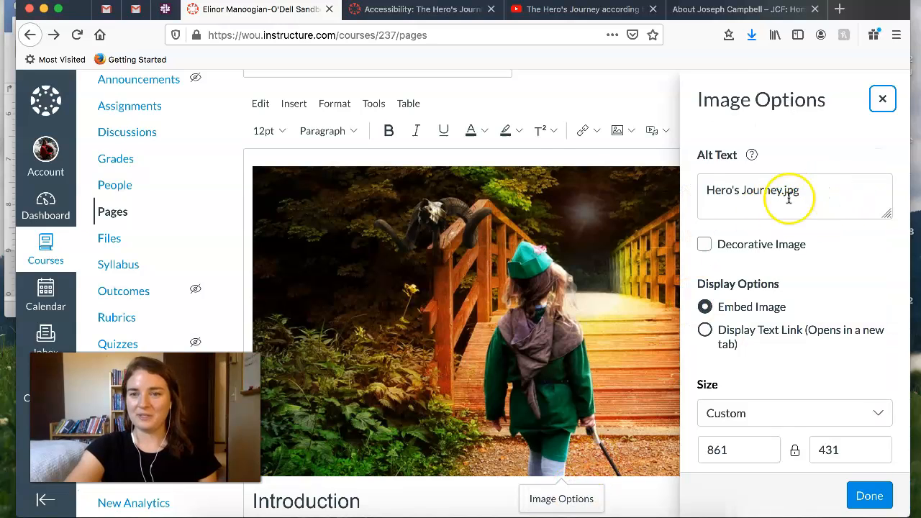
pyautogui.click(706, 247)
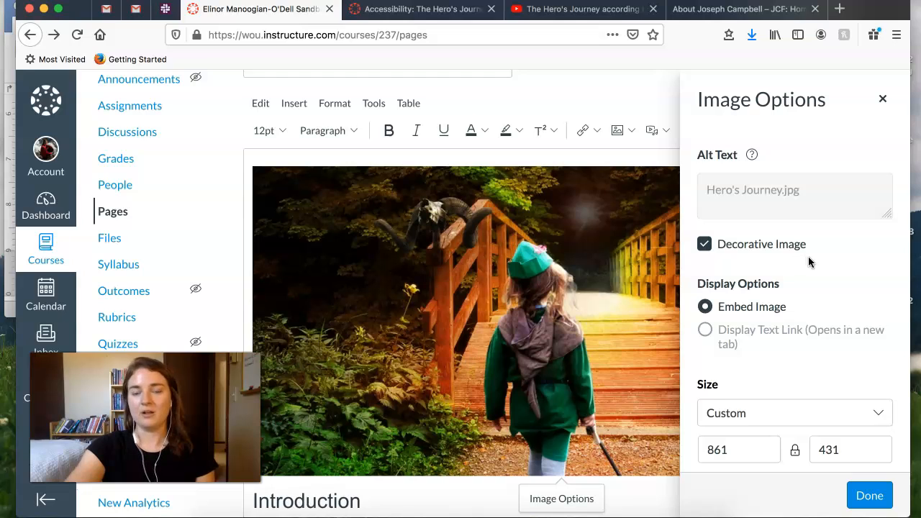
pyautogui.scroll(-1, 824, 366)
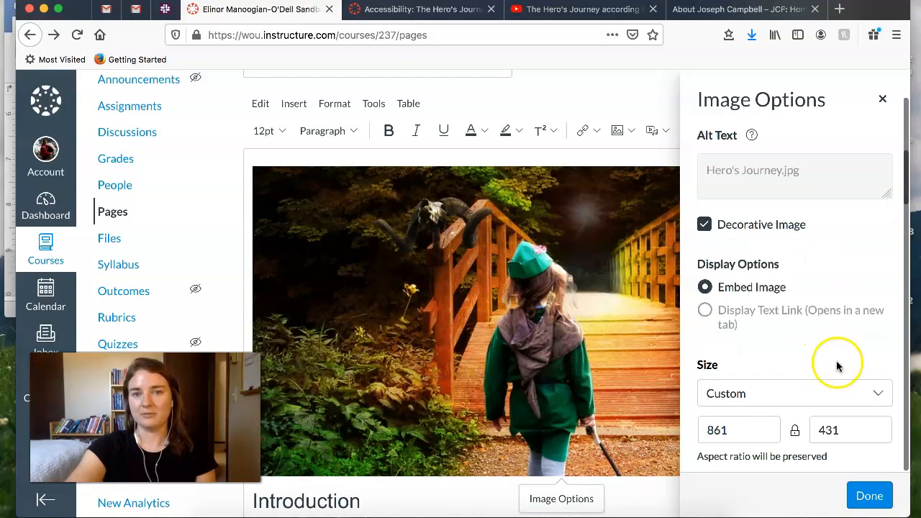
pyautogui.click(871, 498)
# Run the Accessibility Checker on the page and fix the 12 steps table by setting its table header to Header row.
pyautogui.scroll(-15, 676, 387)
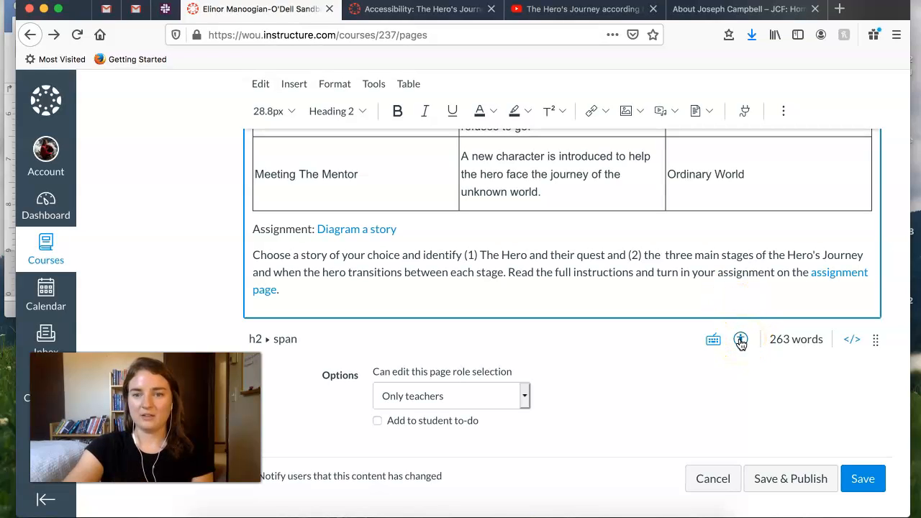
pyautogui.scroll(5, 660, 216)
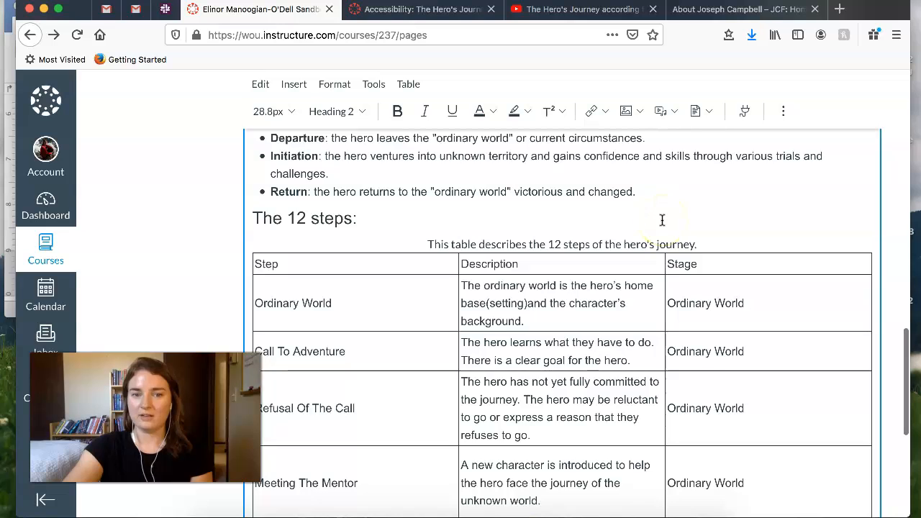
pyautogui.scroll(-2, 662, 218)
pyautogui.scroll(-5, 648, 378)
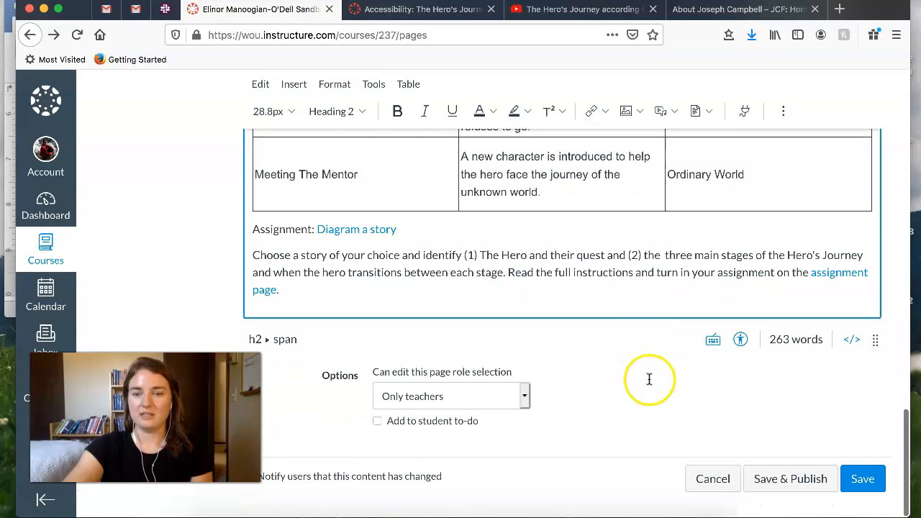
pyautogui.click(742, 340)
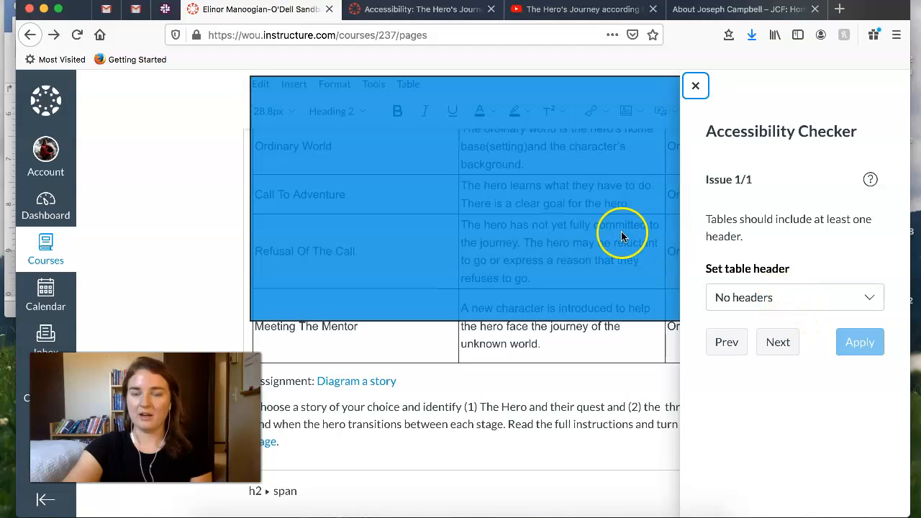
pyautogui.click(813, 300)
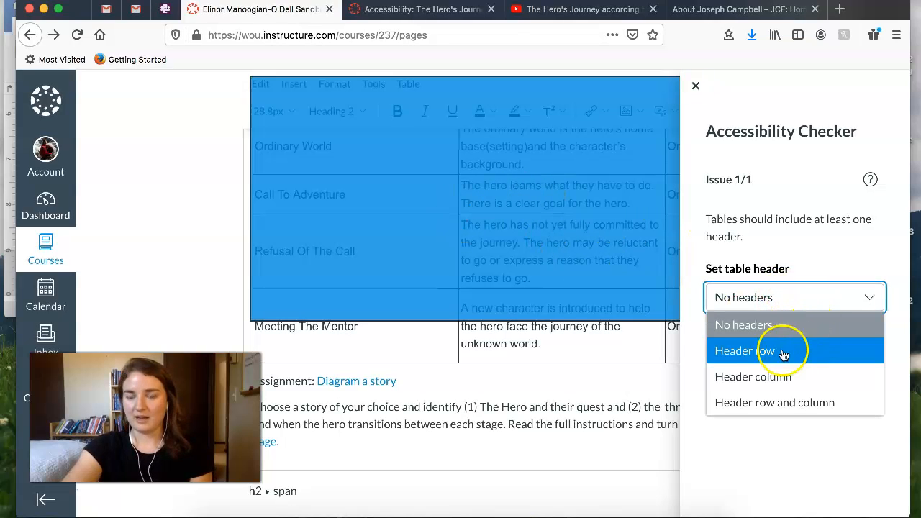
pyautogui.click(807, 353)
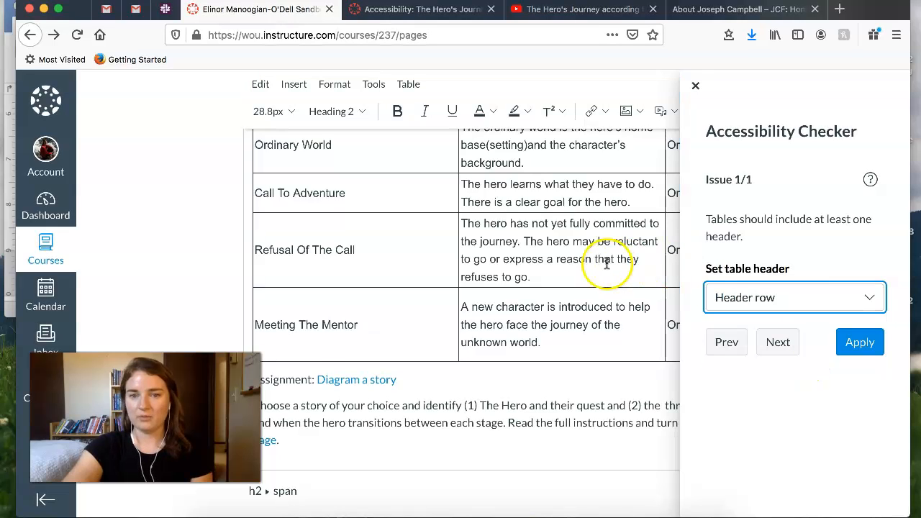
pyautogui.scroll(3, 606, 263)
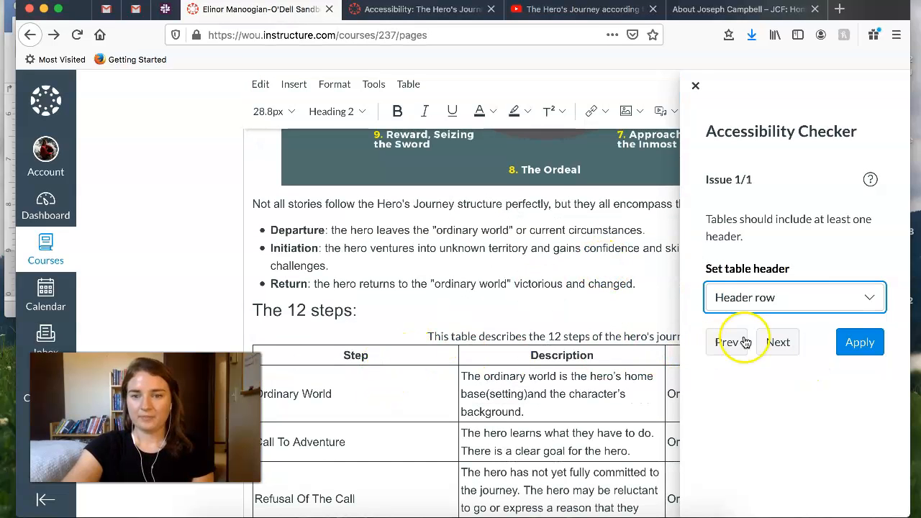
pyautogui.click(866, 347)
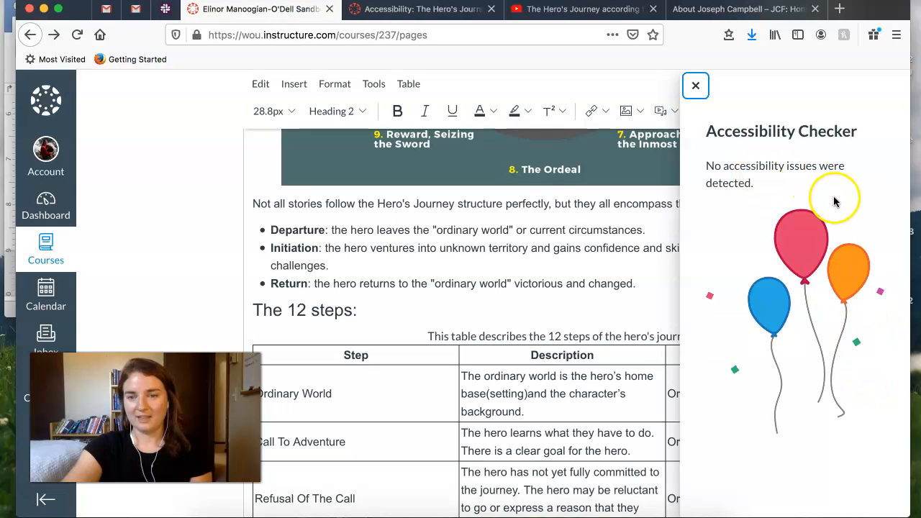
pyautogui.click(695, 86)
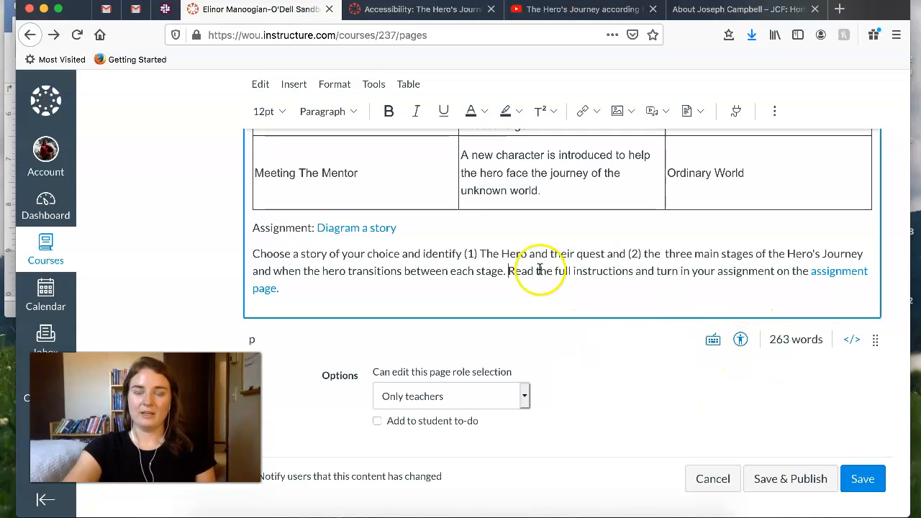
# Review the whole page from the assignment section up to the title, and save it without publishing.
pyautogui.scroll(6, 471, 262)
pyautogui.scroll(10, 476, 259)
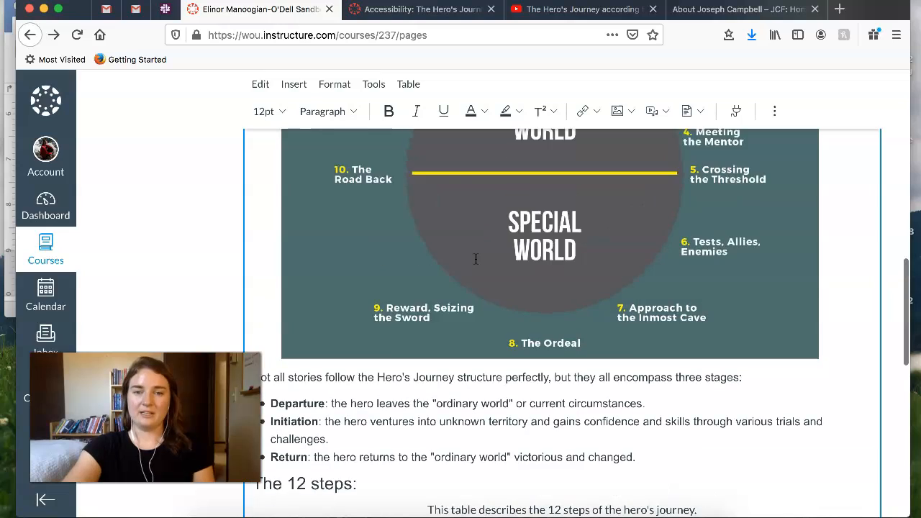
pyautogui.scroll(3, 476, 259)
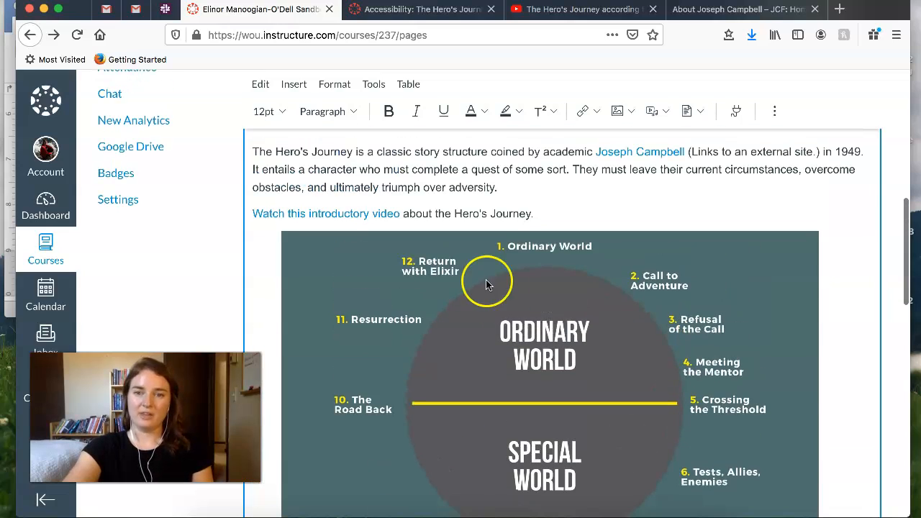
pyautogui.scroll(5, 522, 323)
pyautogui.scroll(5, 539, 407)
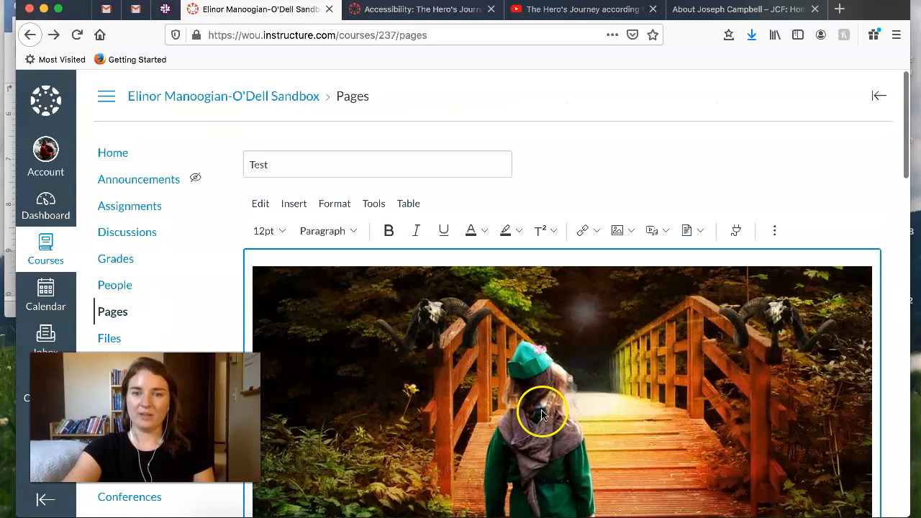
pyautogui.scroll(-6, 504, 335)
pyautogui.scroll(-15, 503, 336)
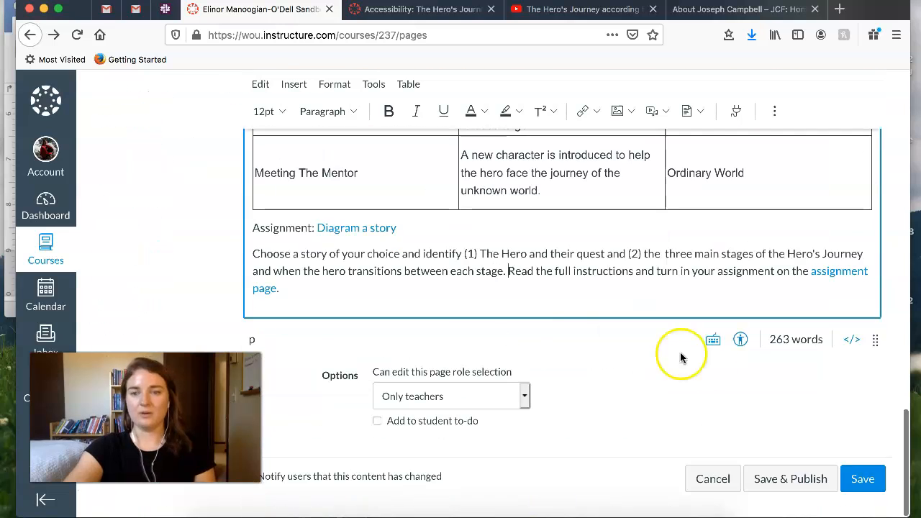
pyautogui.click(864, 479)
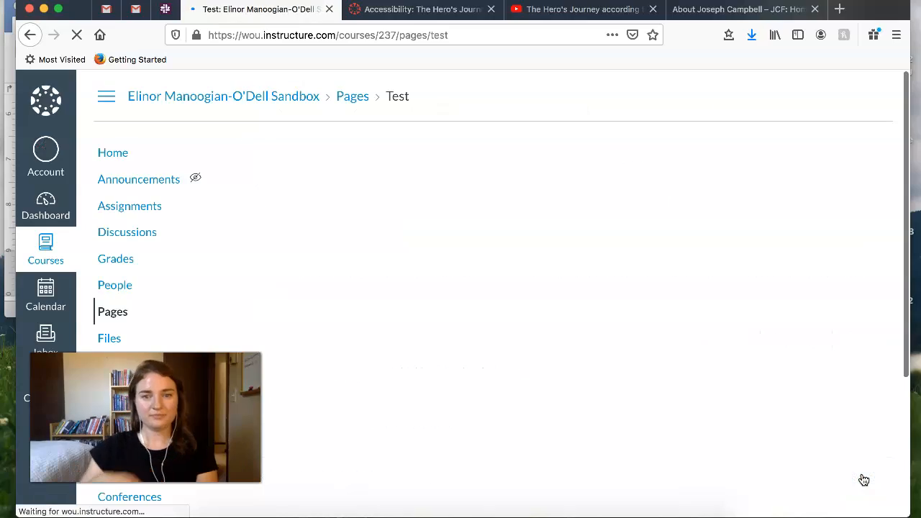